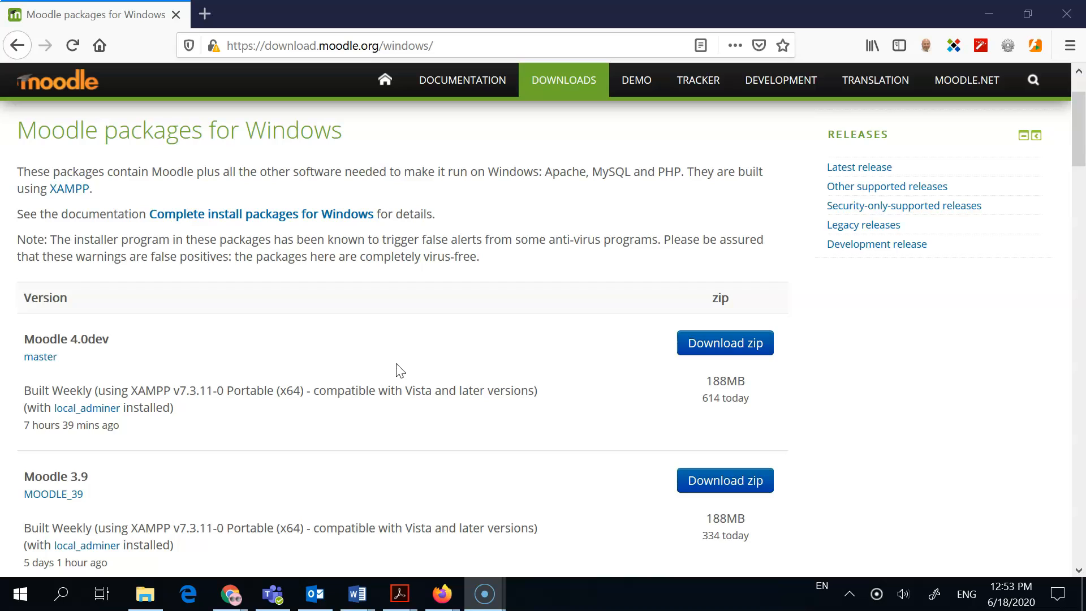
# Download the Moodle 3.8.3+ zip package for Windows.
pyautogui.click(398, 369)
pyautogui.scroll(3, 428, 415)
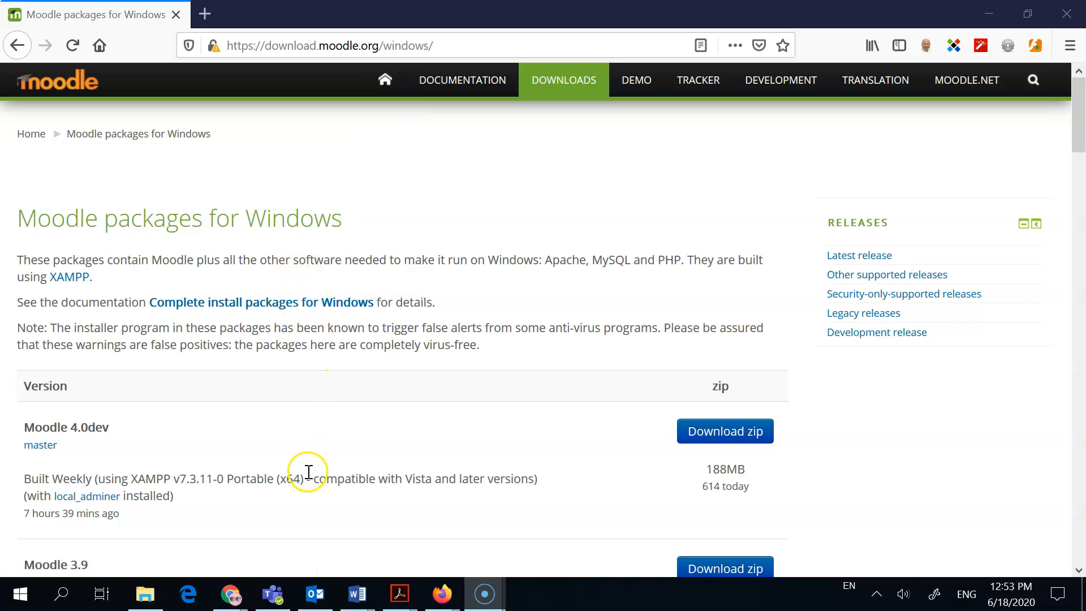
pyautogui.scroll(-3, 310, 472)
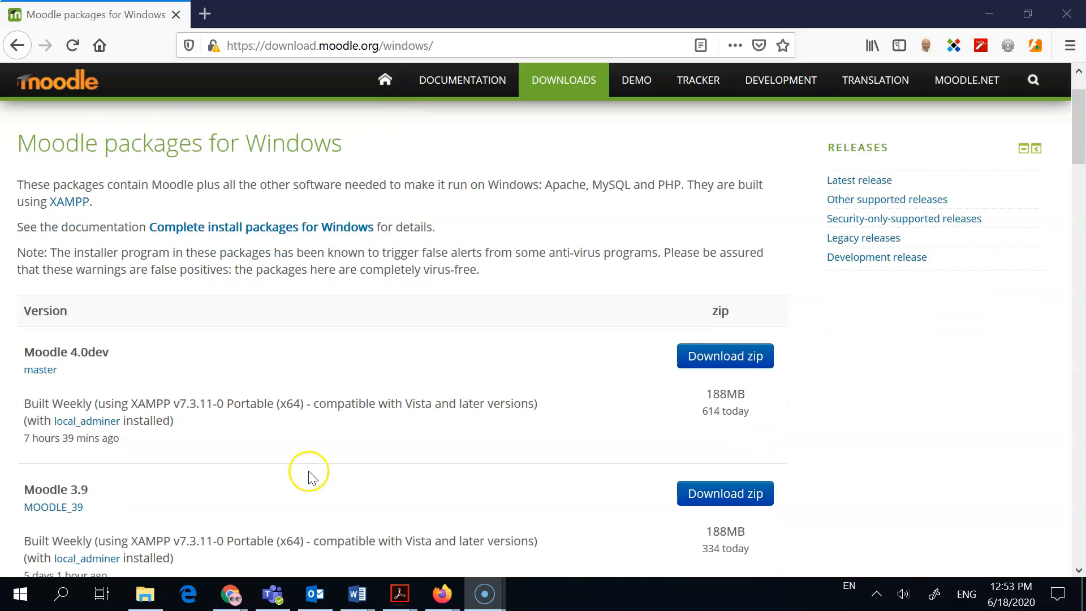
pyautogui.scroll(-3, 305, 474)
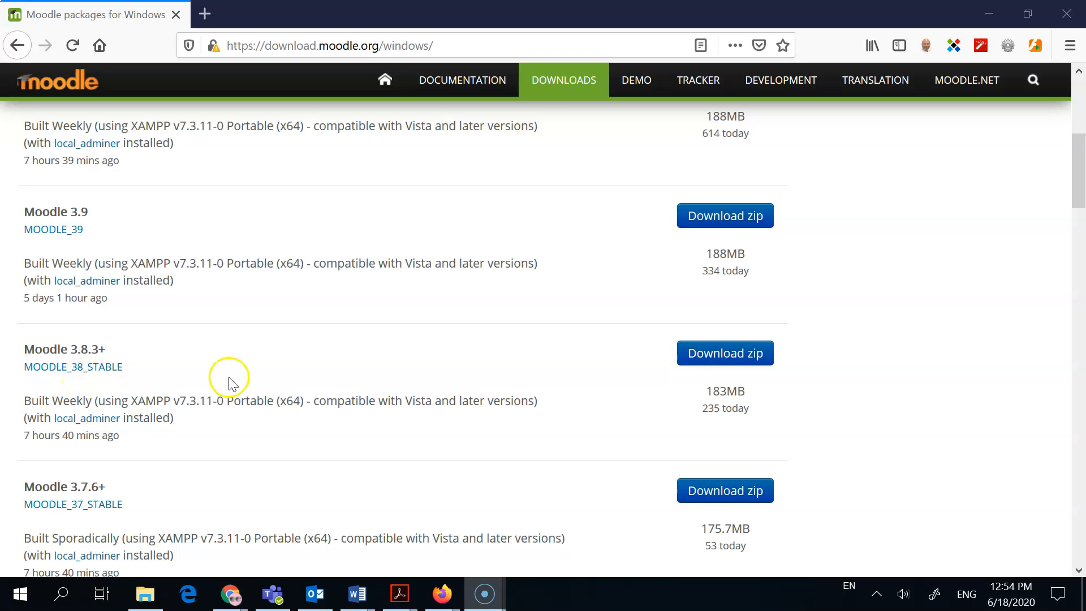
pyautogui.click(717, 362)
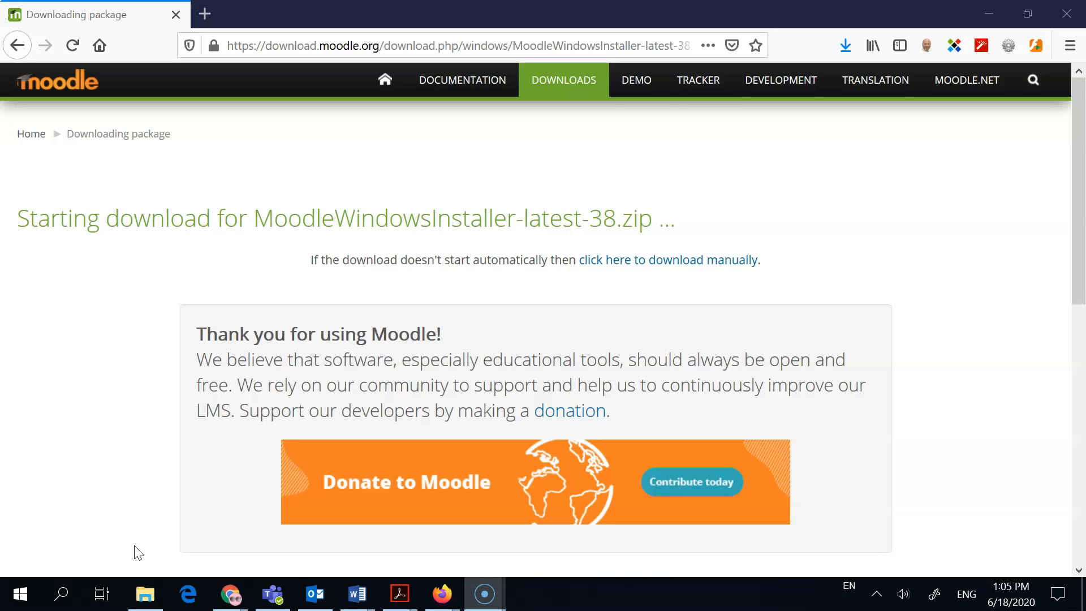
# Open the downloaded MoodleWindowsInstaller-latest-38 archive from the Downloads folder, allowing it past the security warning.
pyautogui.click(145, 594)
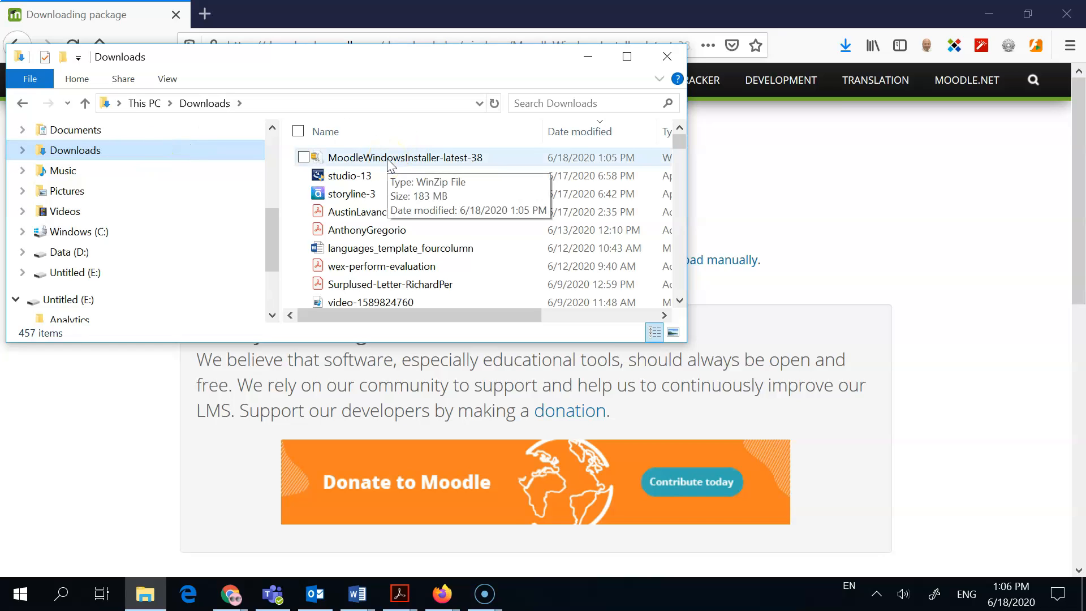
pyautogui.doubleClick(388, 161)
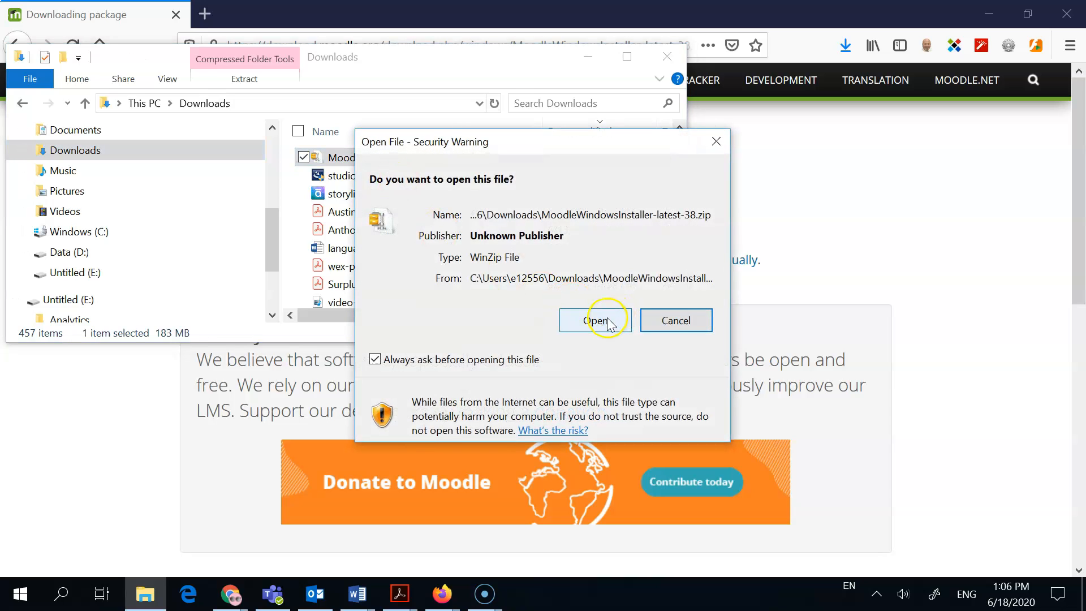
pyautogui.click(599, 320)
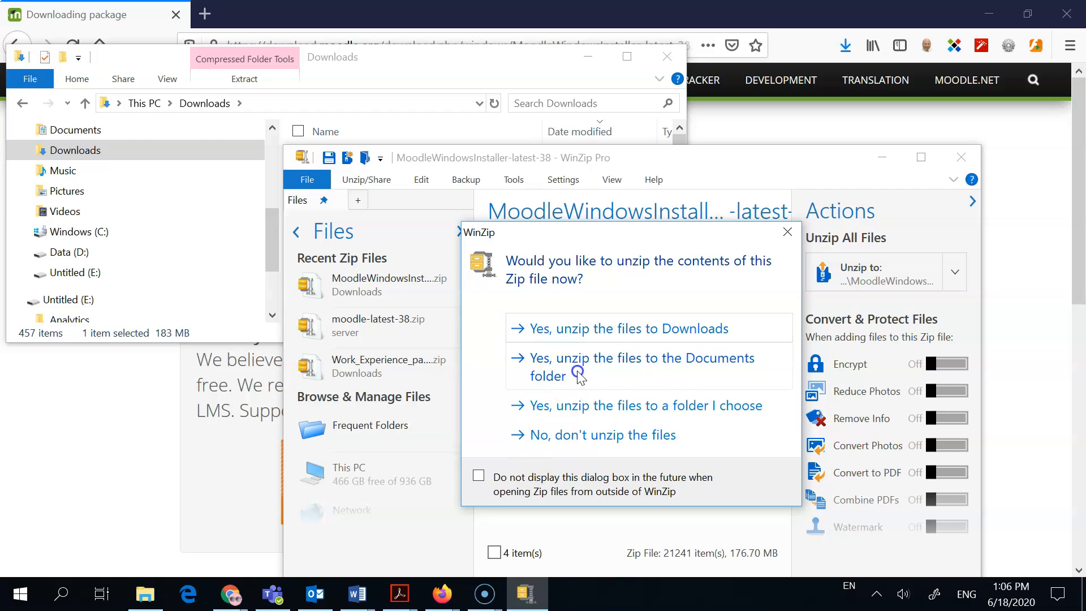
# Unzip the installer archive's contents into the chosen folder "New folder" inside Downloads.
pyautogui.click(572, 405)
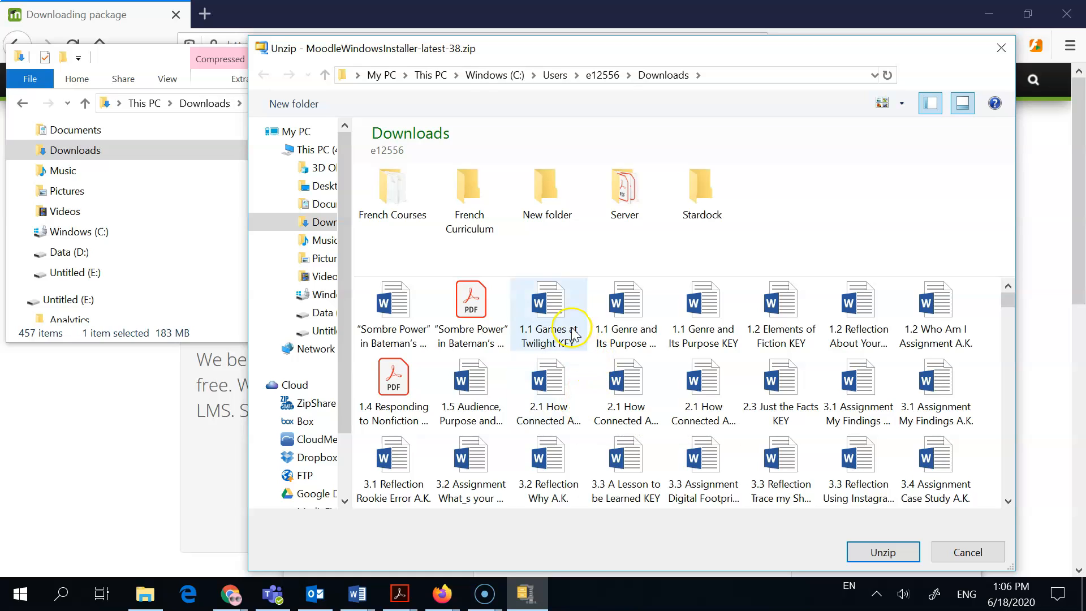
pyautogui.click(555, 195)
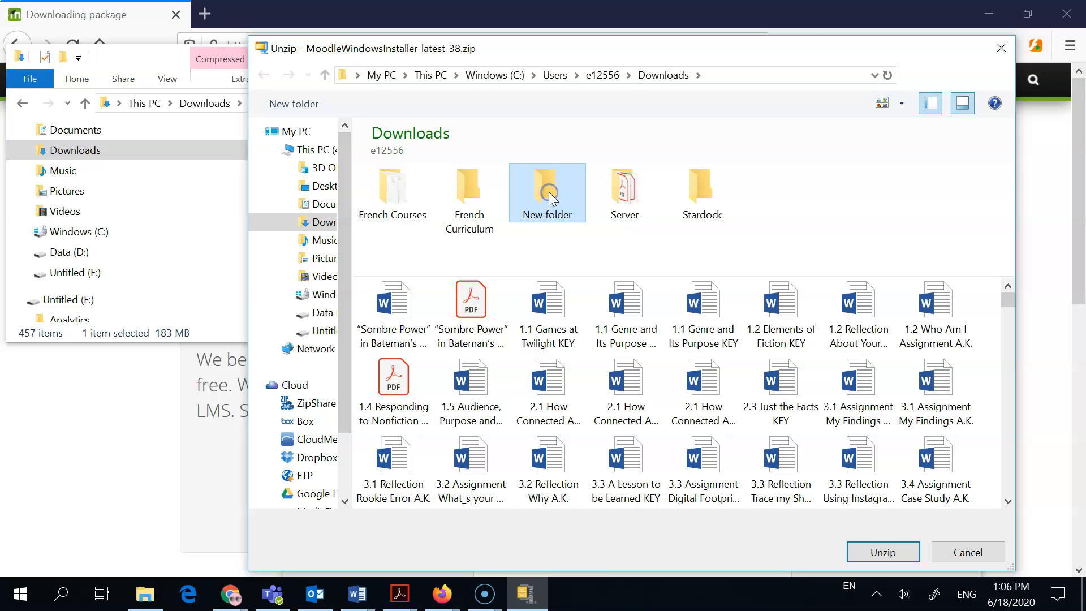
pyautogui.doubleClick(549, 194)
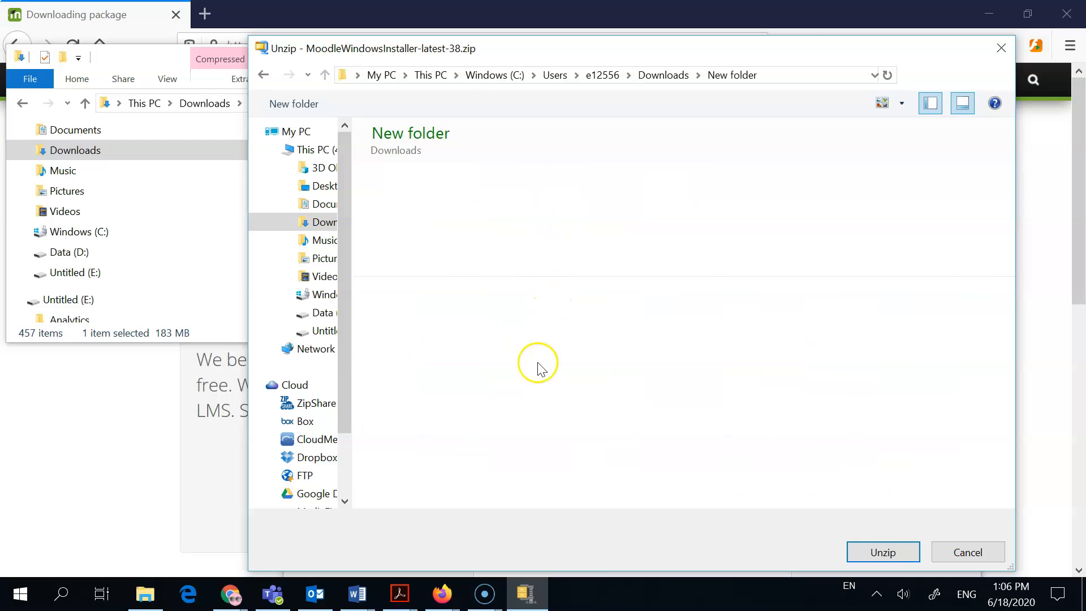
pyautogui.click(899, 553)
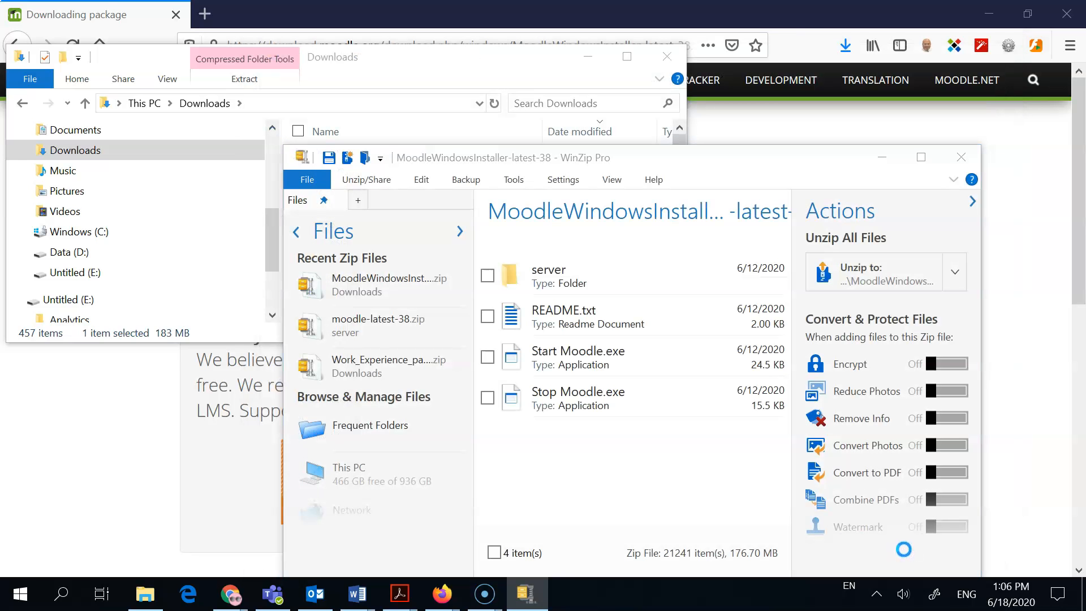
pyautogui.click(900, 546)
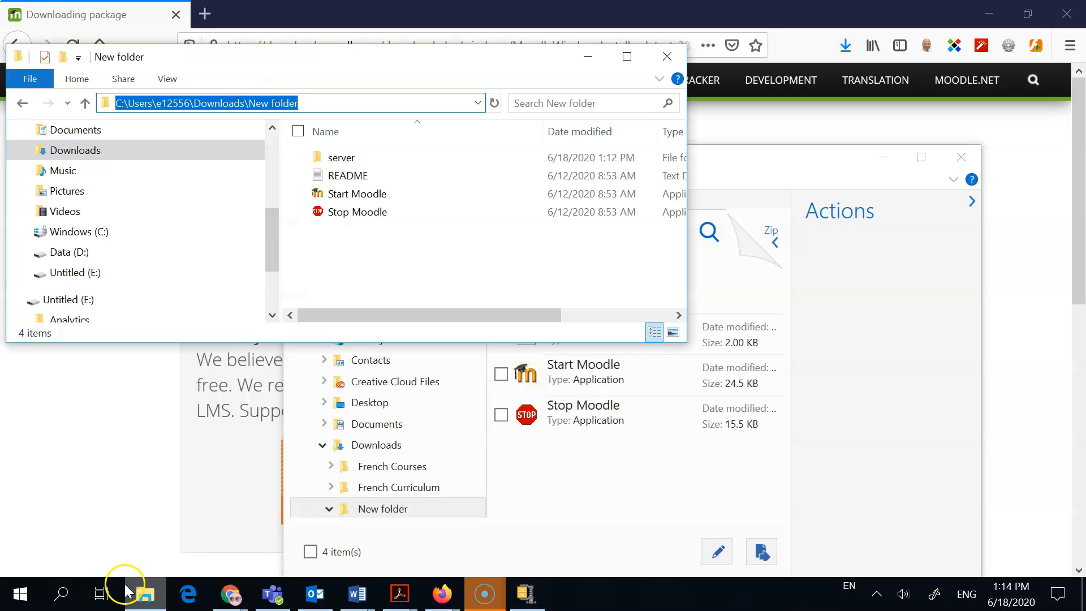
# Run Start Moodle from the extracted folder and allow mysqld and Apache HTTP Server through the firewall on public networks.
pyautogui.moveTo(357, 213)
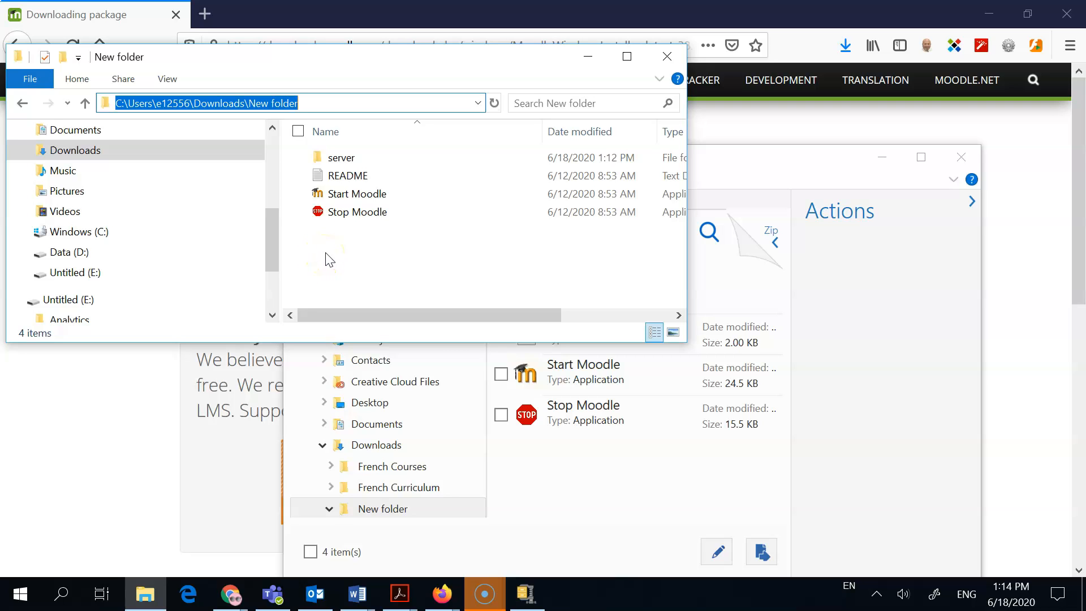
pyautogui.click(340, 201)
pyautogui.doubleClick(336, 197)
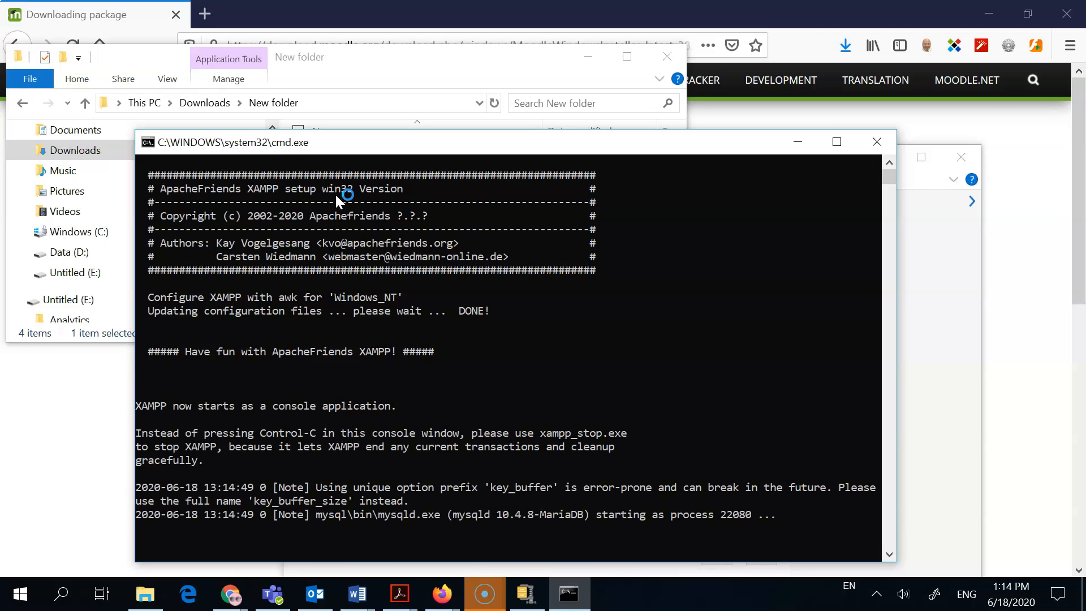
pyautogui.click(654, 448)
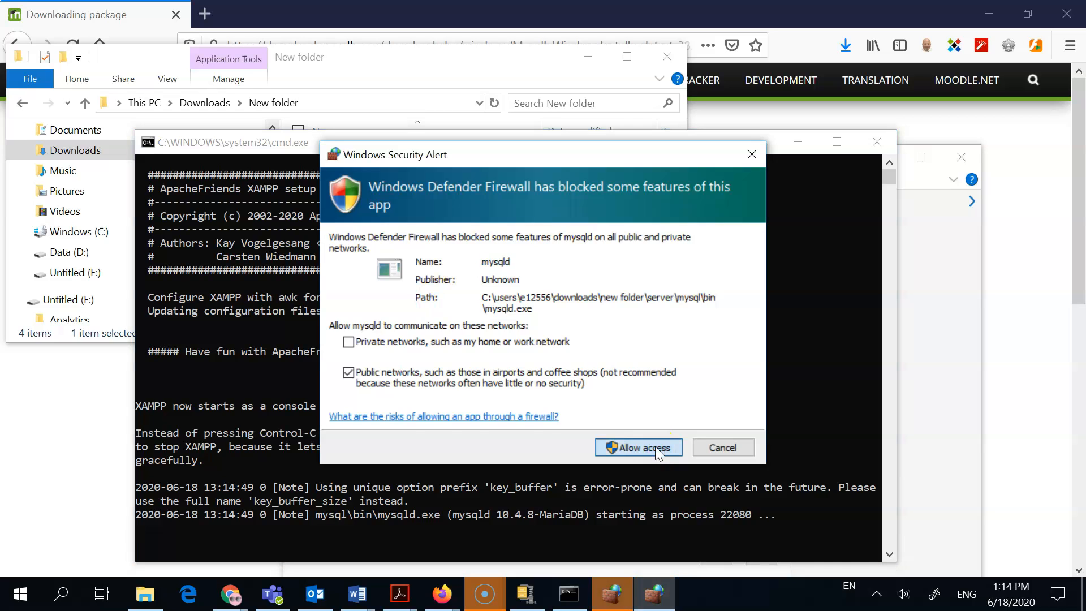
pyautogui.click(655, 447)
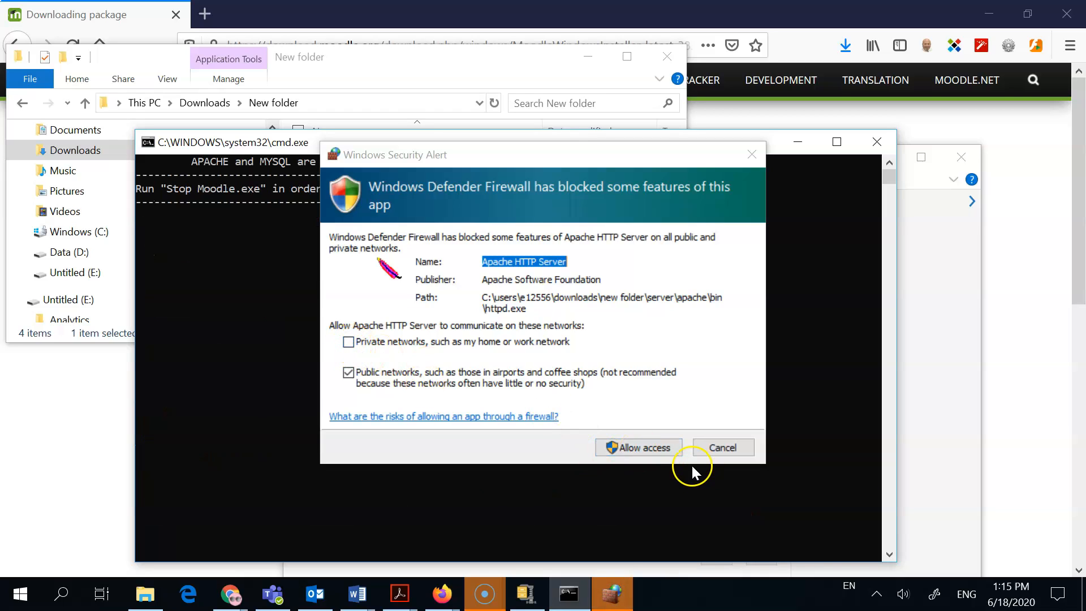
pyautogui.click(656, 450)
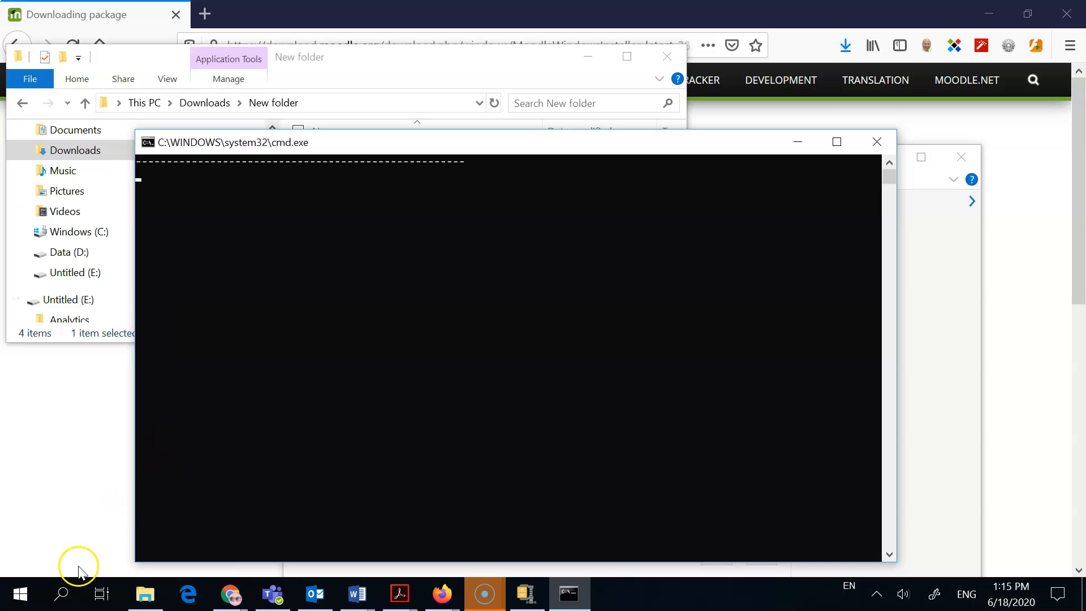
pyautogui.rightClick(20, 583)
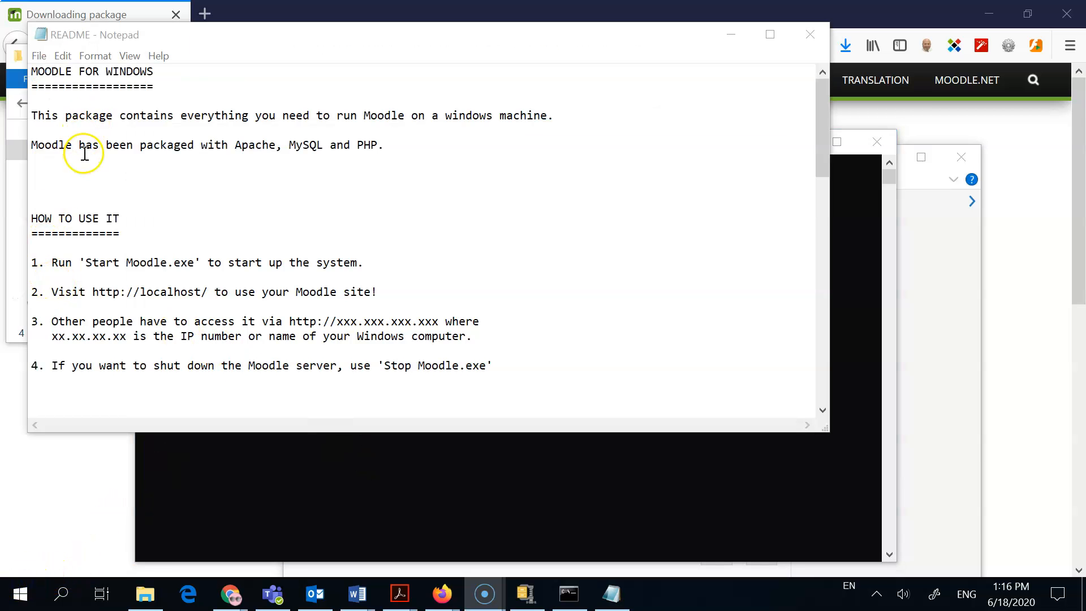
pyautogui.click(20, 582)
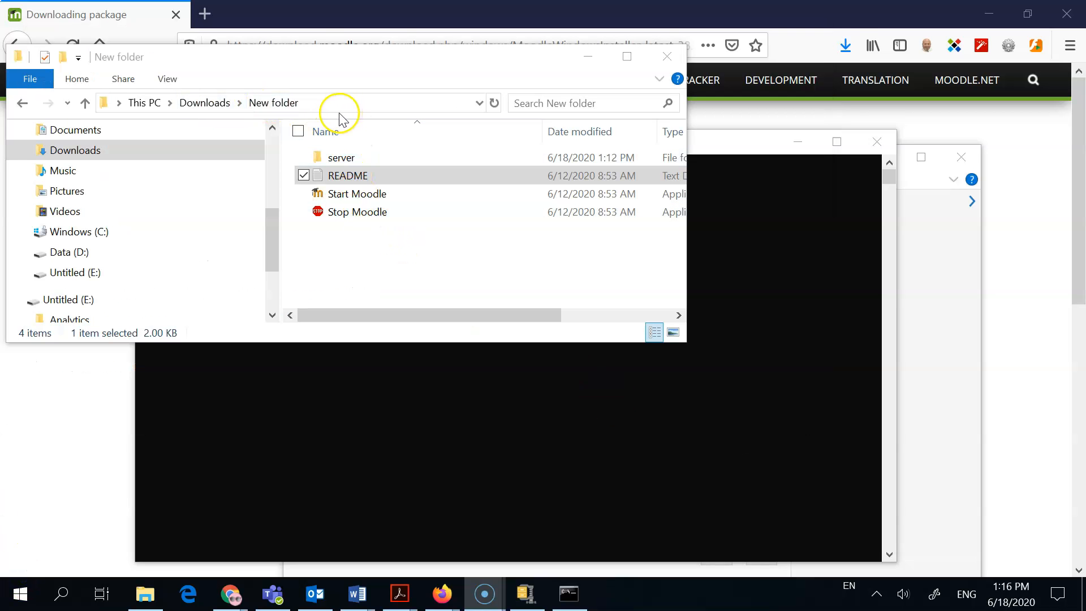
pyautogui.doubleClick(331, 177)
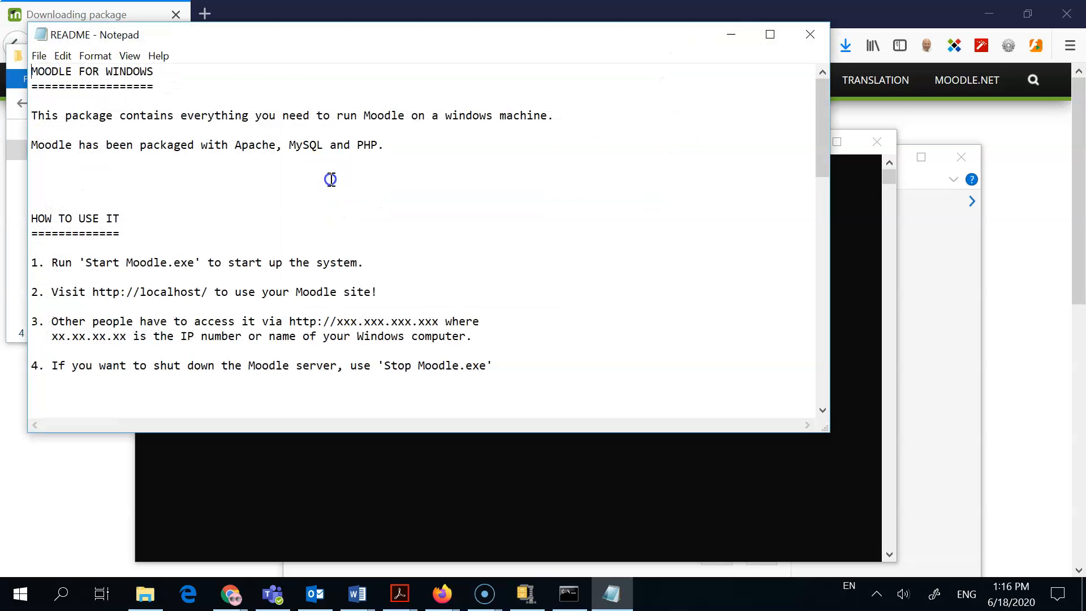
pyautogui.scroll(-1, 385, 240)
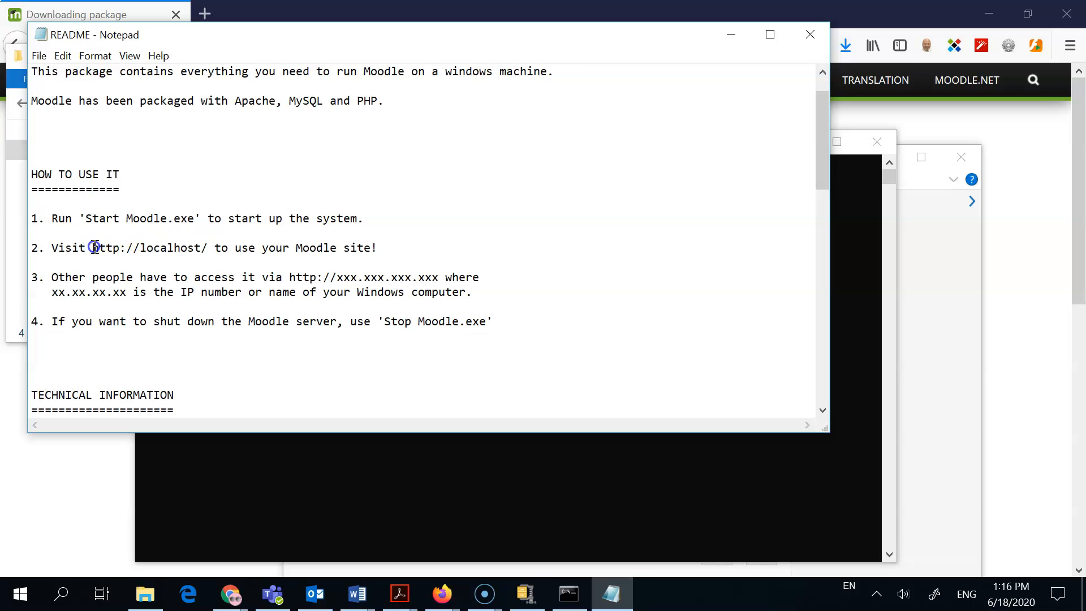
pyautogui.moveTo(101, 247); pyautogui.dragTo(193, 245)
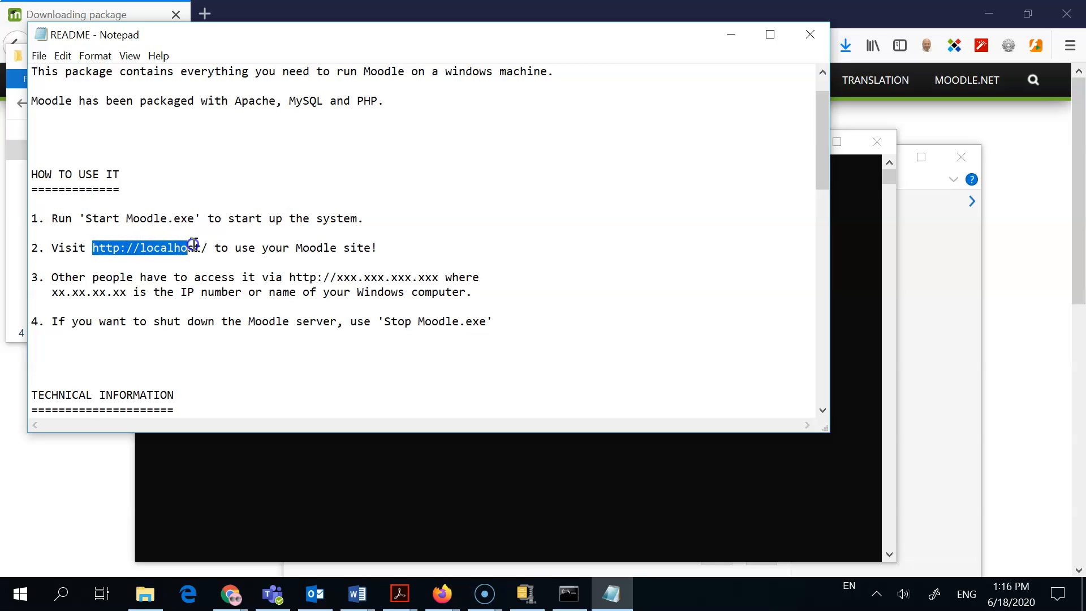
pyautogui.rightClick(190, 247)
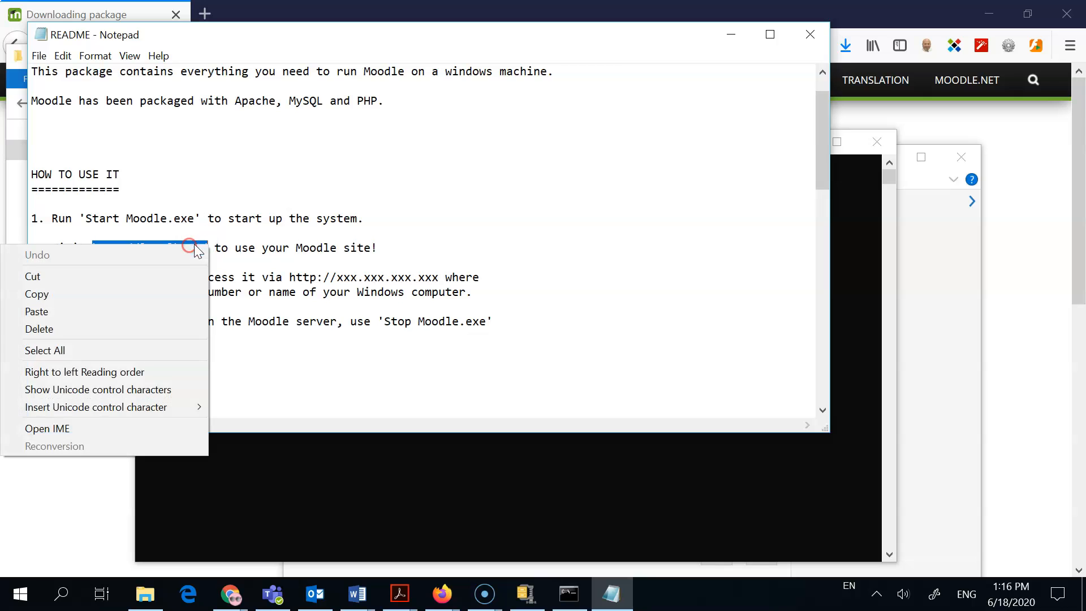
pyautogui.click(163, 298)
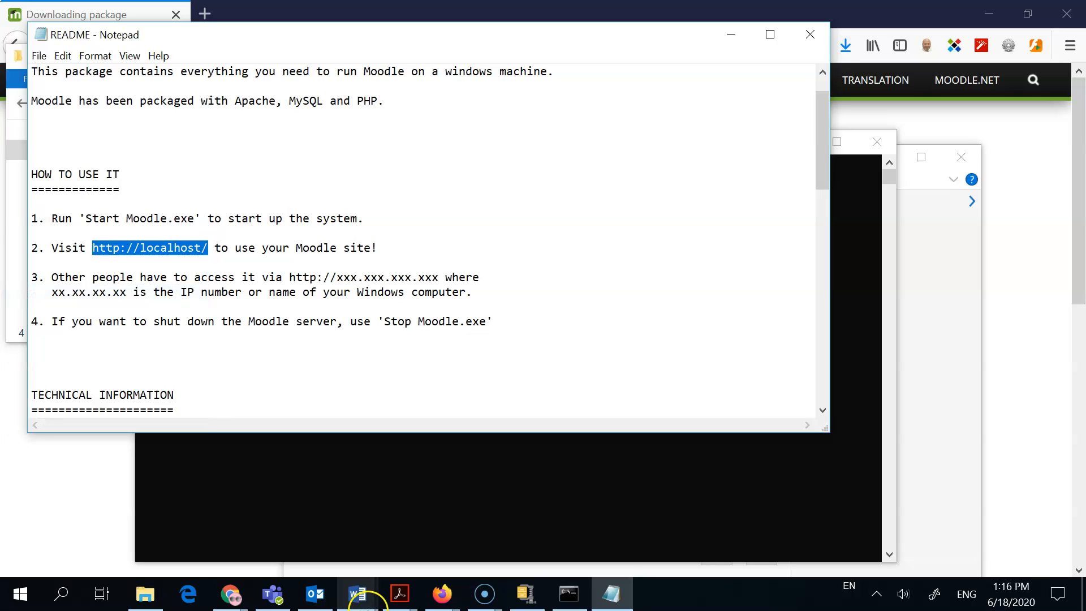
pyautogui.click(444, 592)
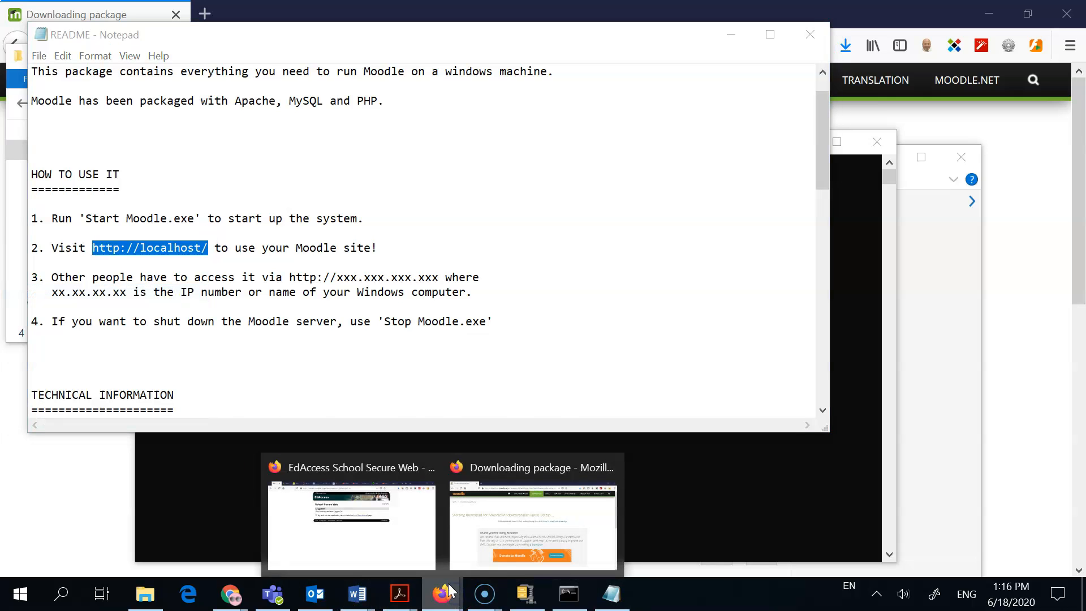
pyautogui.click(468, 559)
pyautogui.click(203, 19)
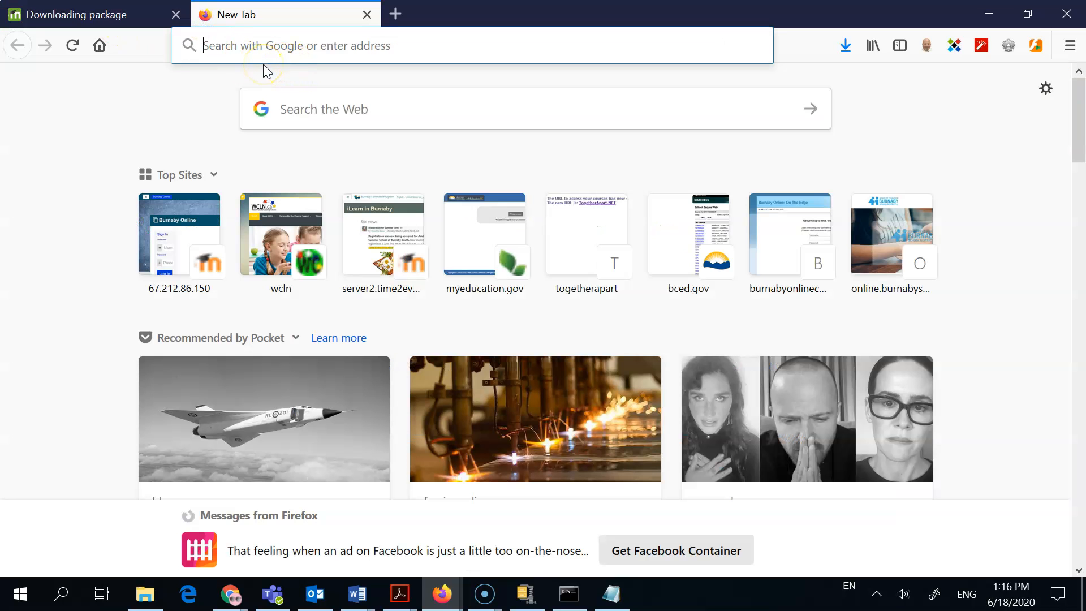
pyautogui.click(266, 47)
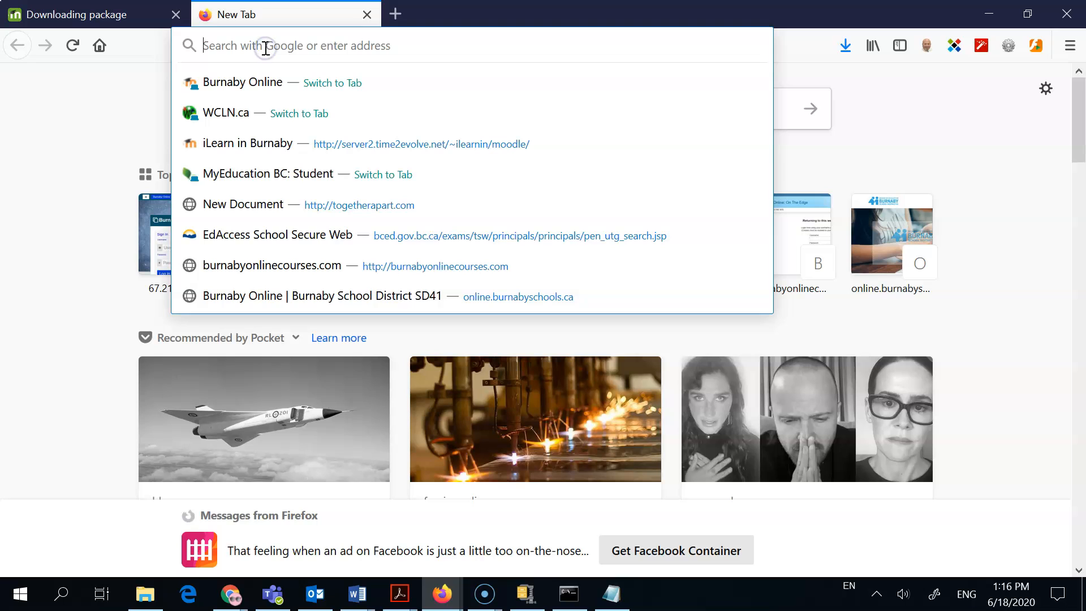
pyautogui.hotkey('ctrl', 'v')
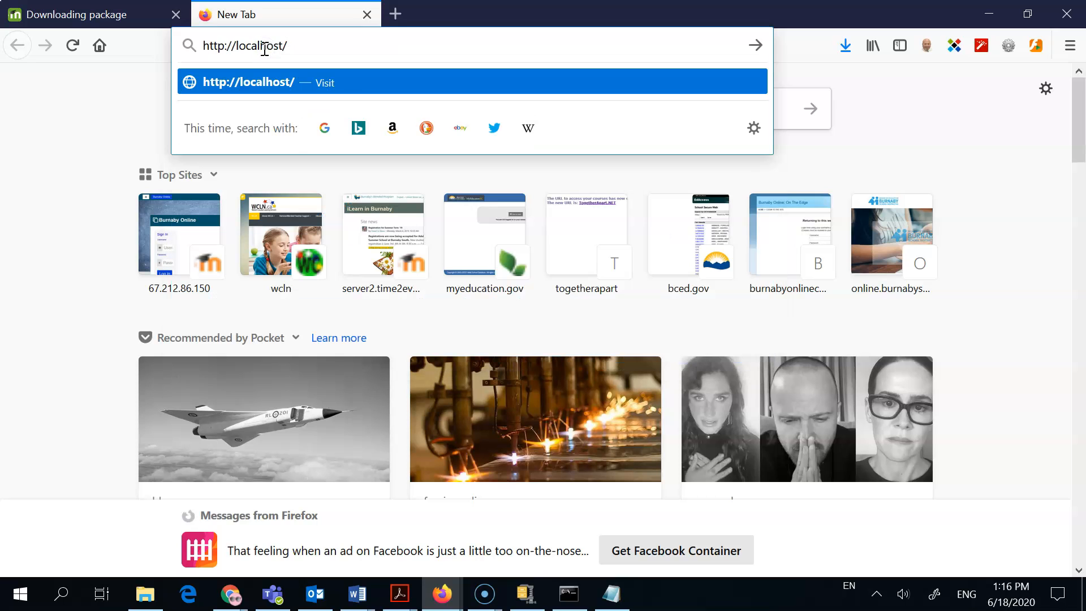
pyautogui.click(462, 177)
pyautogui.press('Return')
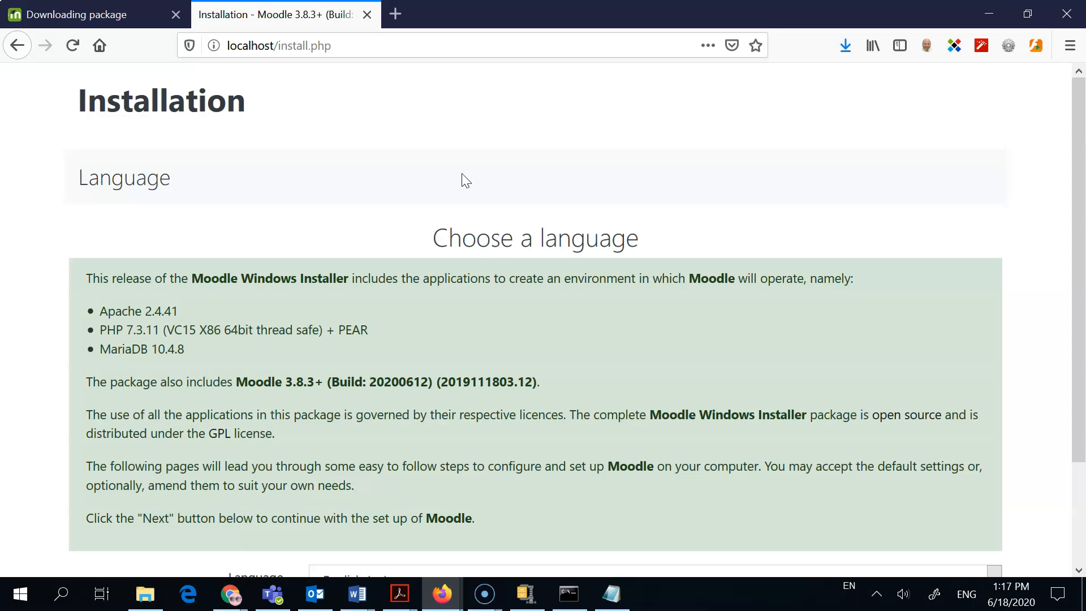
# Continue the Moodle installation with English (en) as the language and the default paths.
pyautogui.scroll(-2, 472, 260)
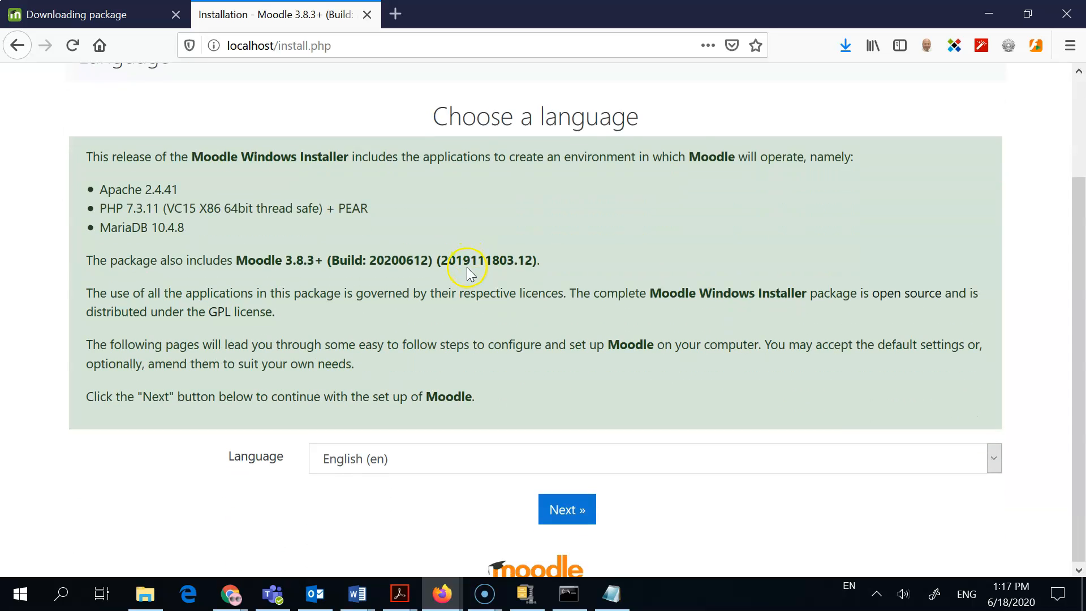
pyautogui.click(567, 508)
pyautogui.scroll(-1, 840, 173)
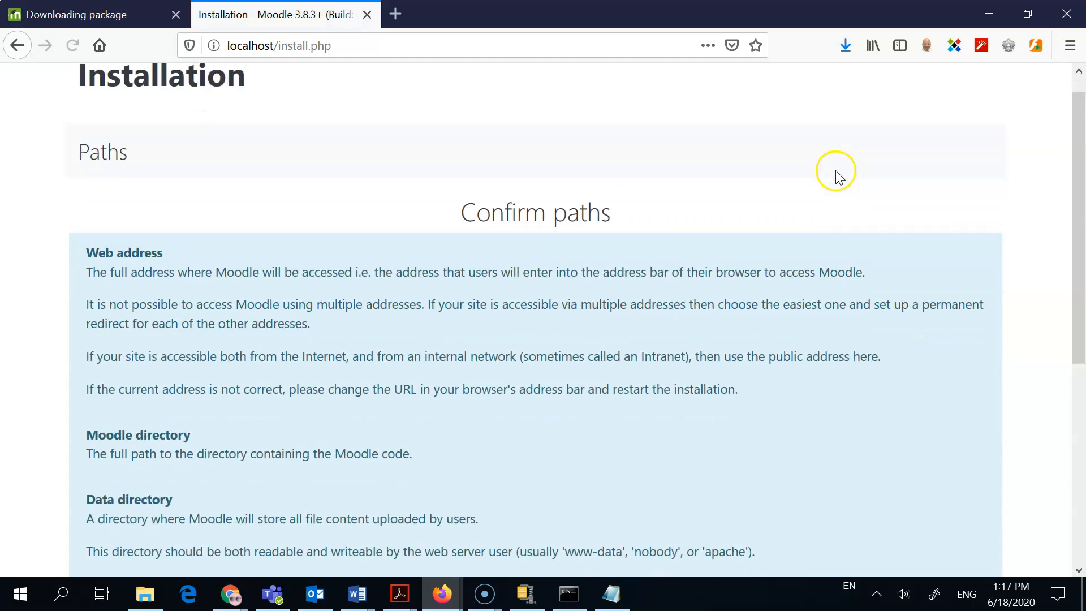
pyautogui.scroll(-6, 840, 173)
pyautogui.click(589, 525)
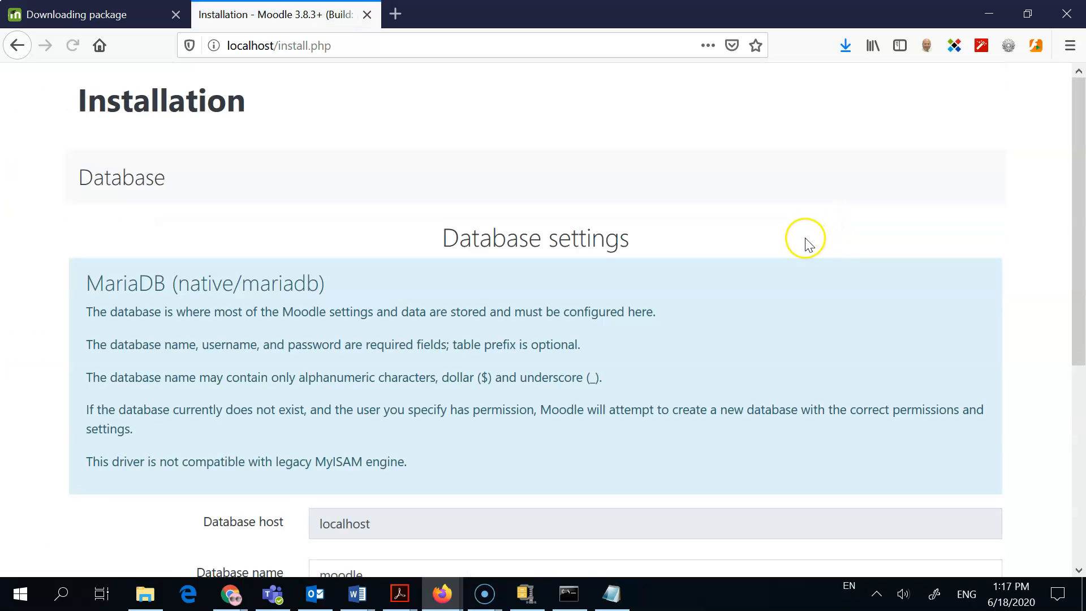
# Keep the default database settings and accept the conditions of Moodle's copyright notice.
pyautogui.scroll(-4, 803, 243)
pyautogui.scroll(-2, 441, 420)
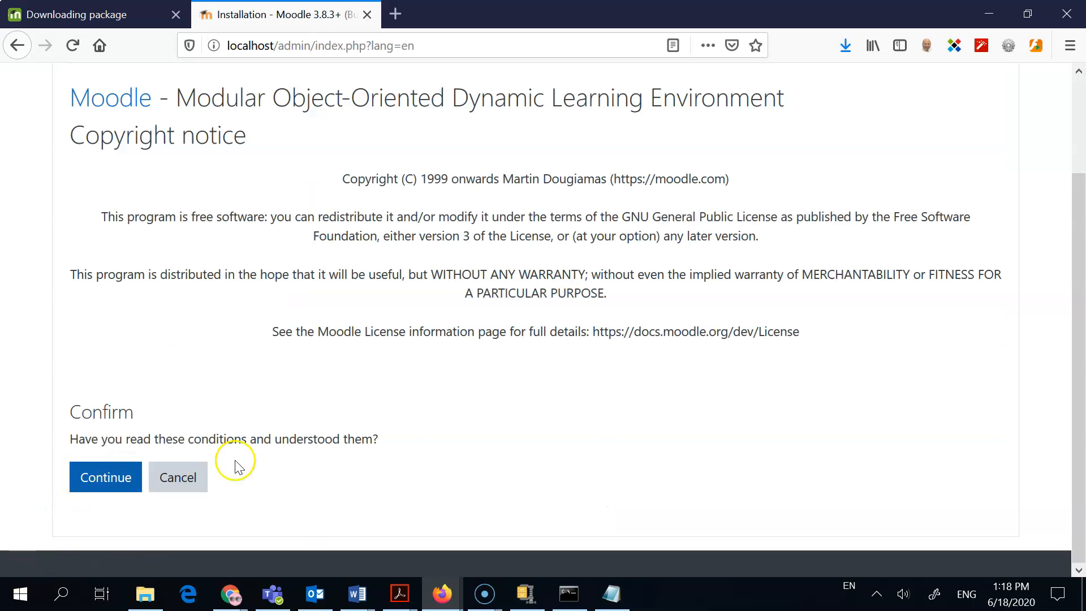
pyautogui.scroll(2, 570, 400)
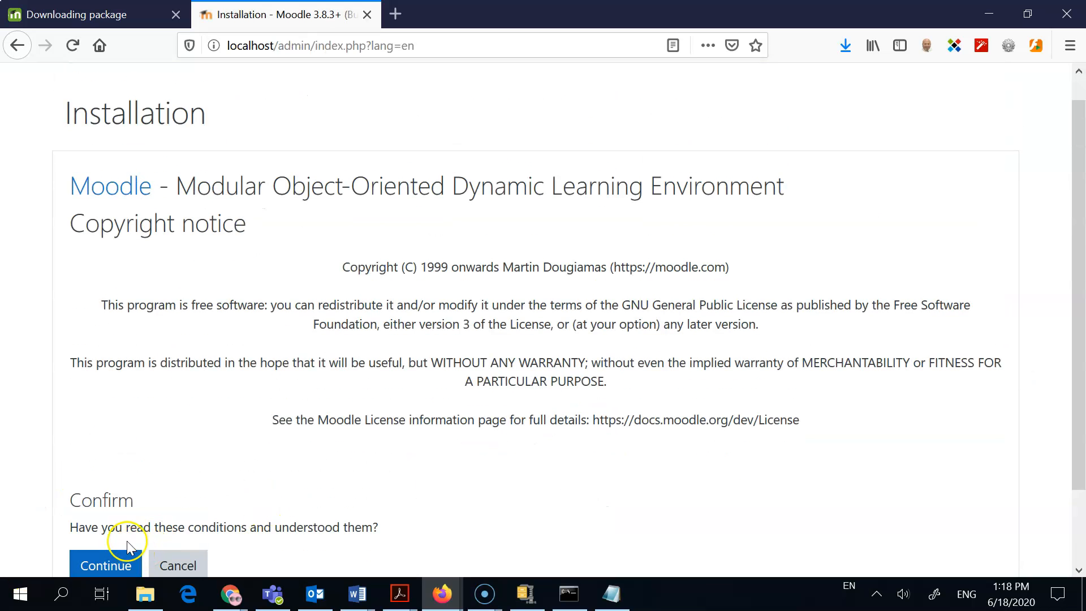
pyautogui.scroll(-2, 127, 540)
pyautogui.click(110, 483)
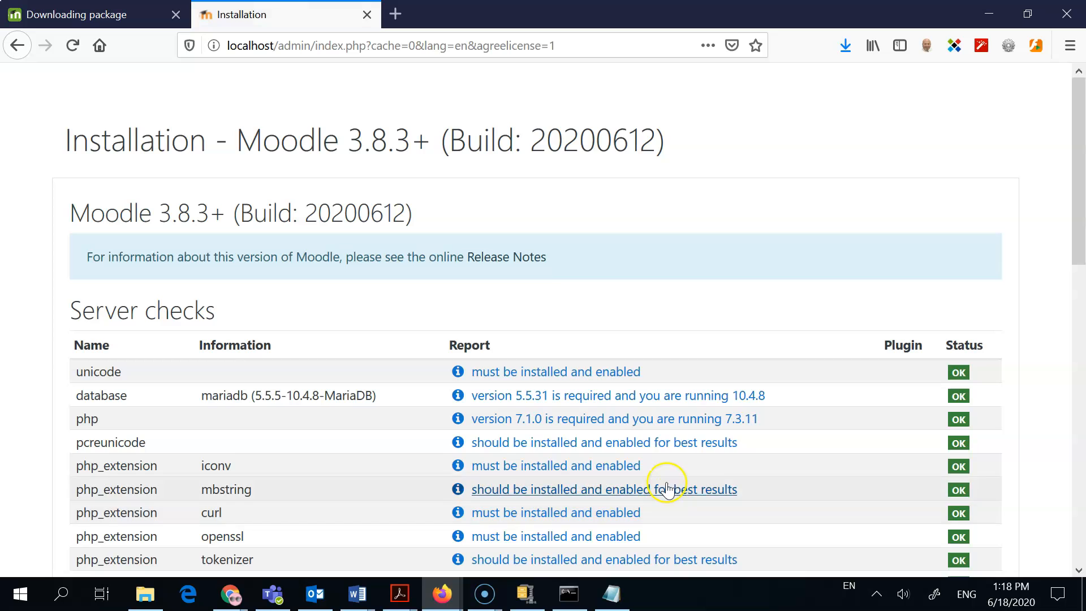
# Review the Moodle server checks and other checks, and continue the installation.
pyautogui.scroll(-10, 668, 487)
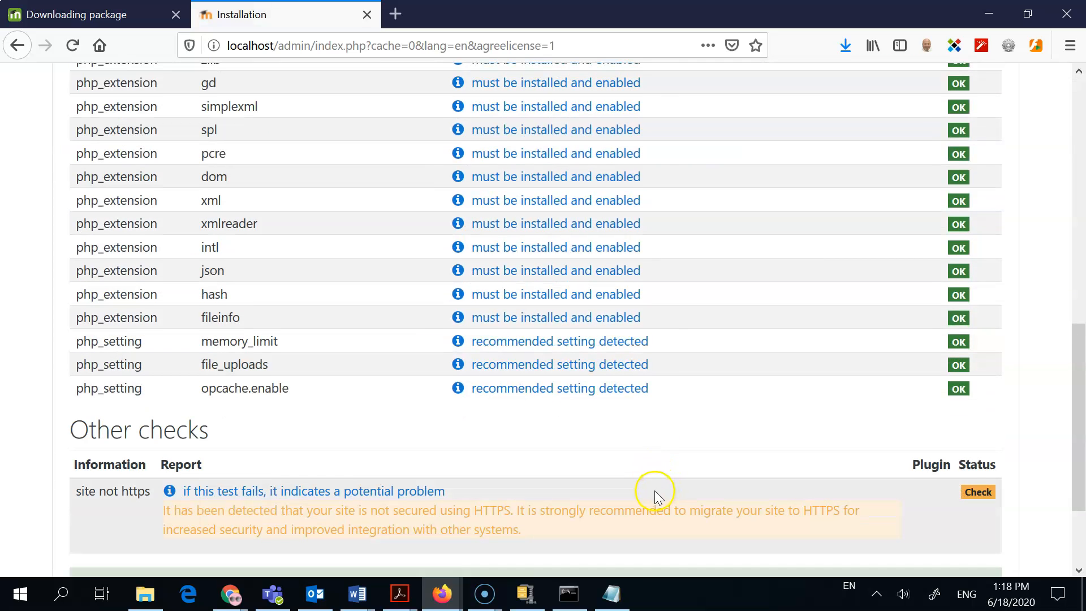
pyautogui.scroll(-3, 656, 492)
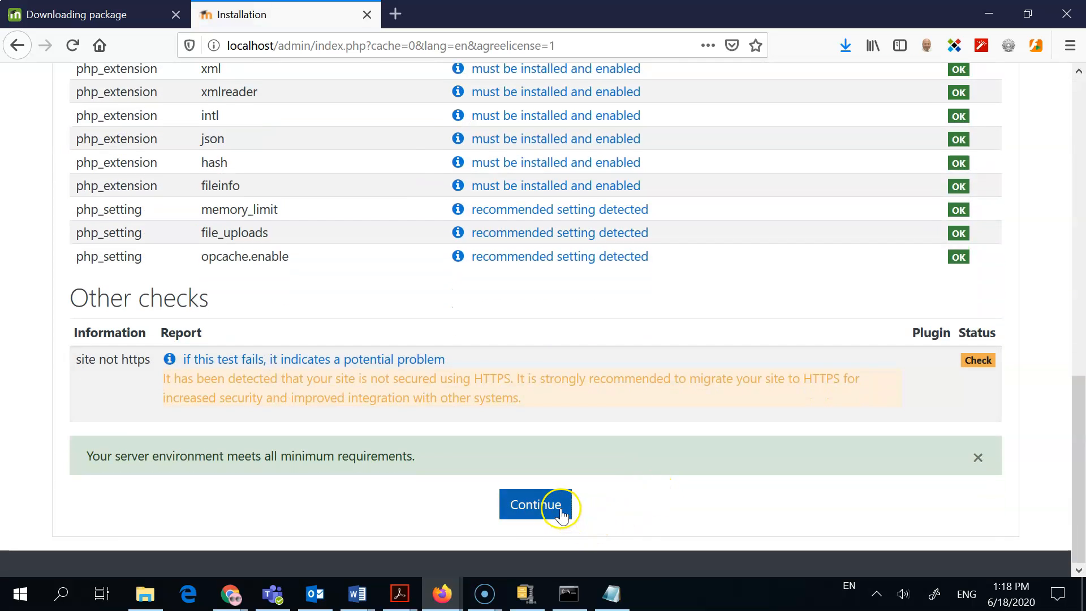
pyautogui.click(559, 512)
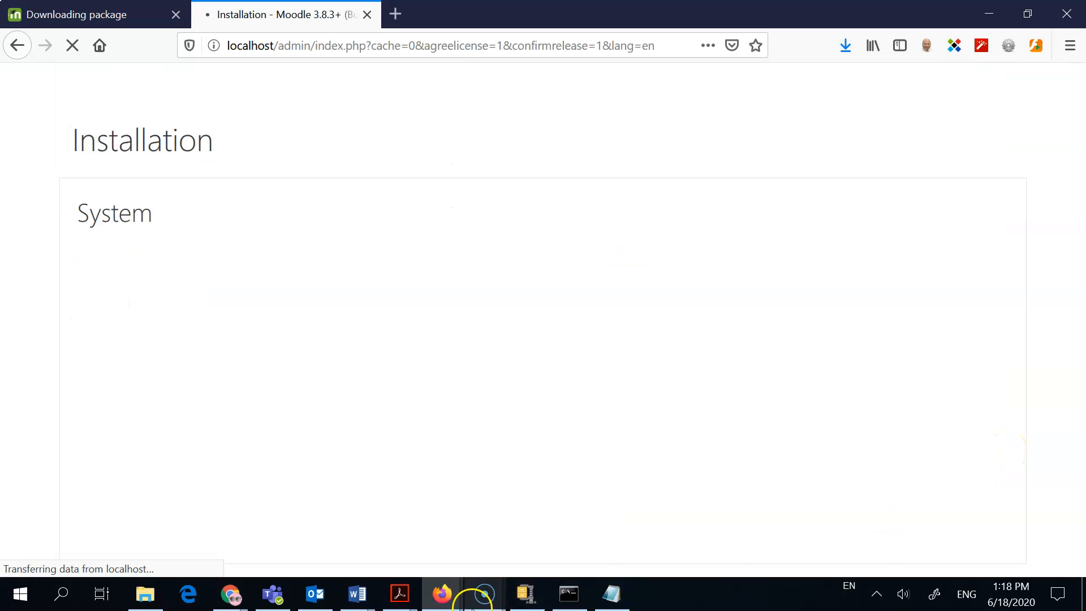
pyautogui.click(488, 601)
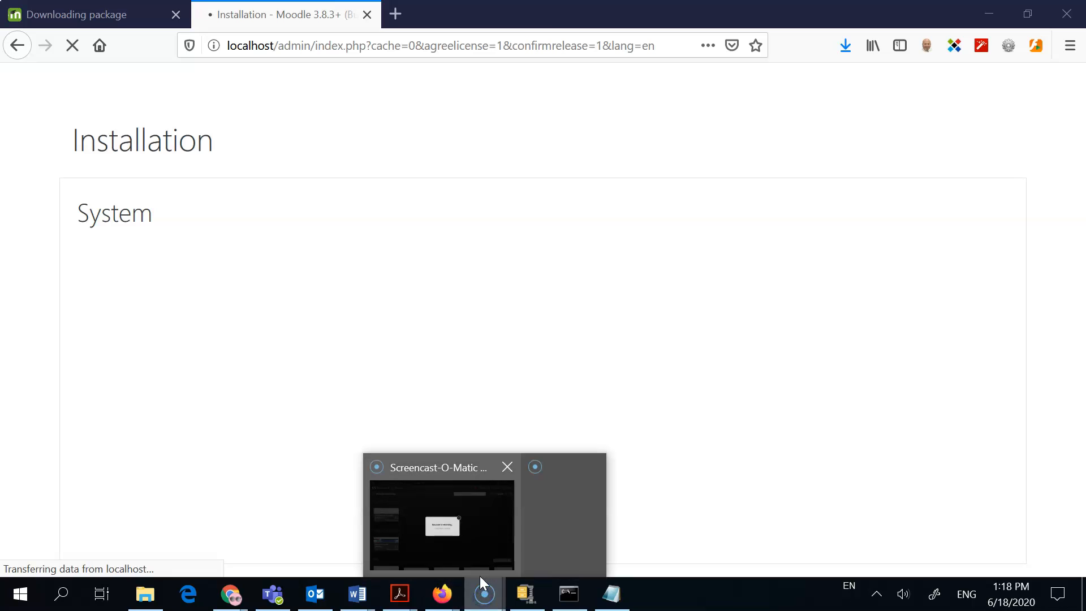
pyautogui.click(454, 526)
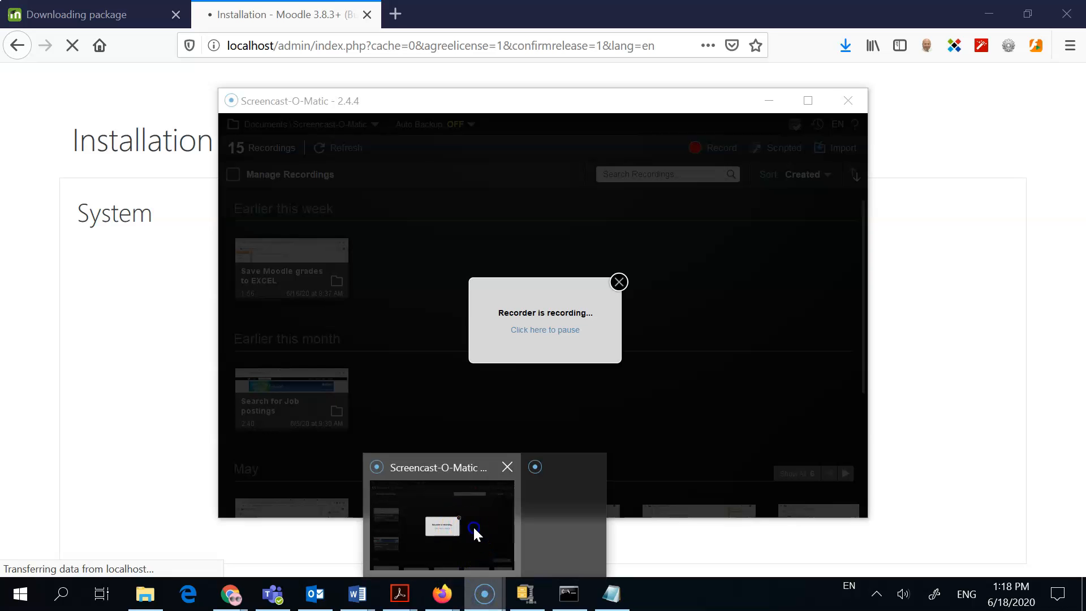
pyautogui.click(527, 334)
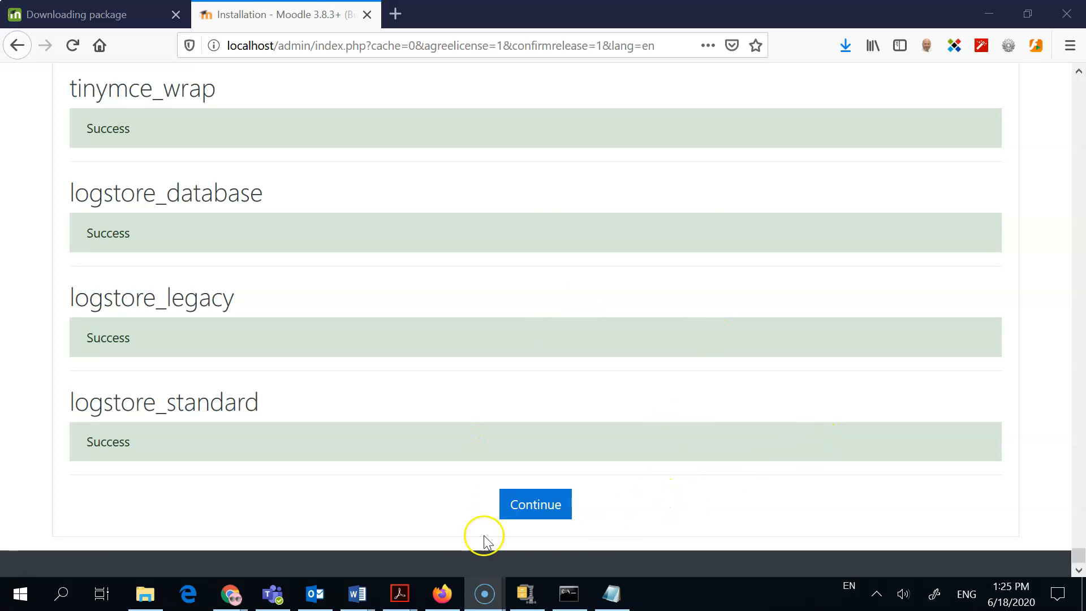
# Continue past the installed components to the administrator account form, and enter a new account password with its characters revealed.
pyautogui.click(524, 513)
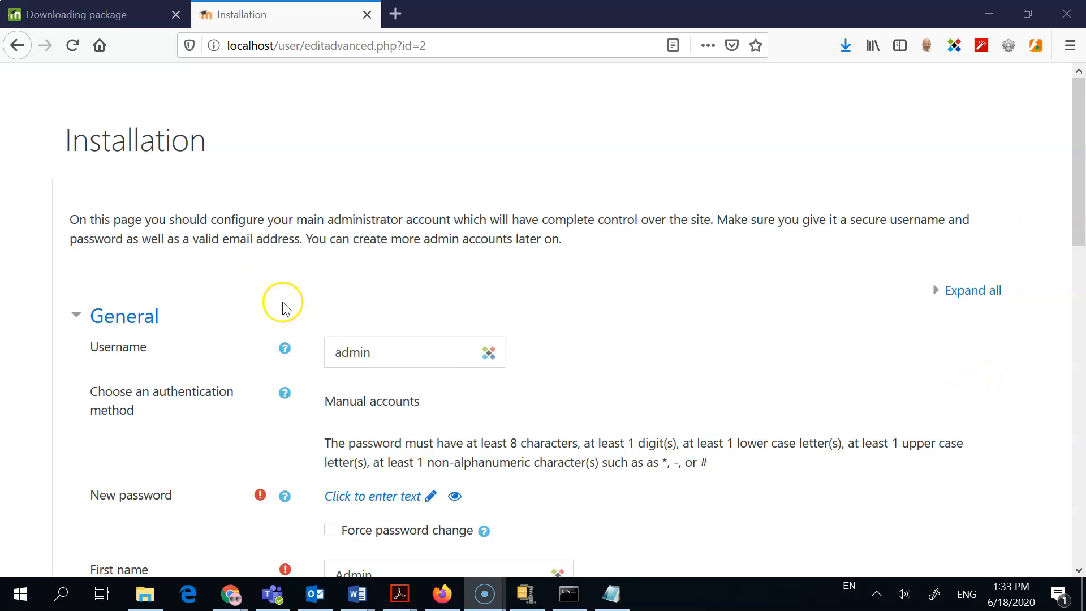
pyautogui.scroll(-3, 650, 337)
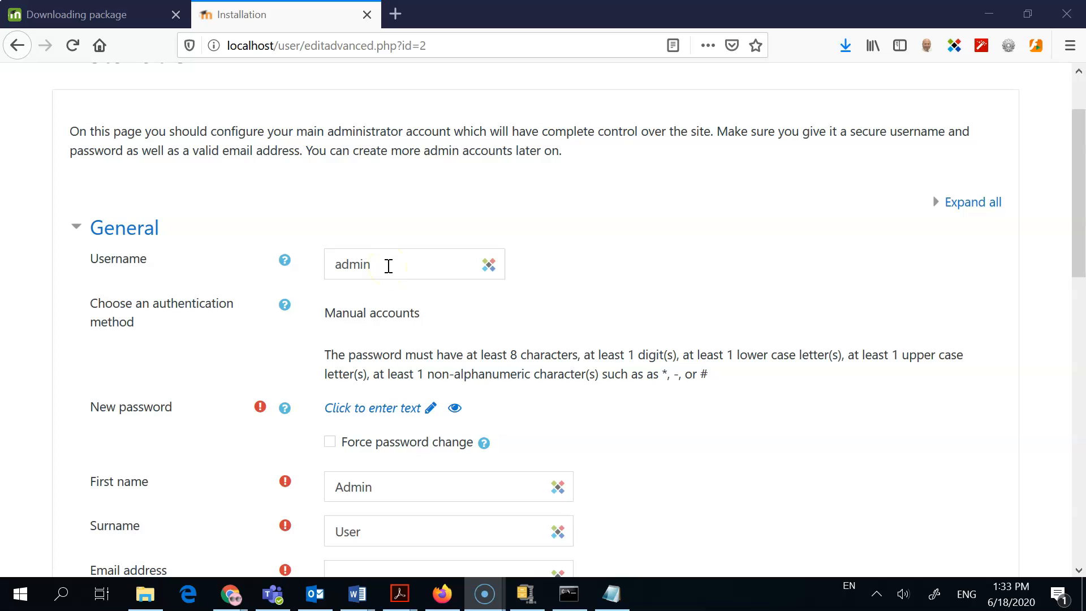
pyautogui.click(359, 408)
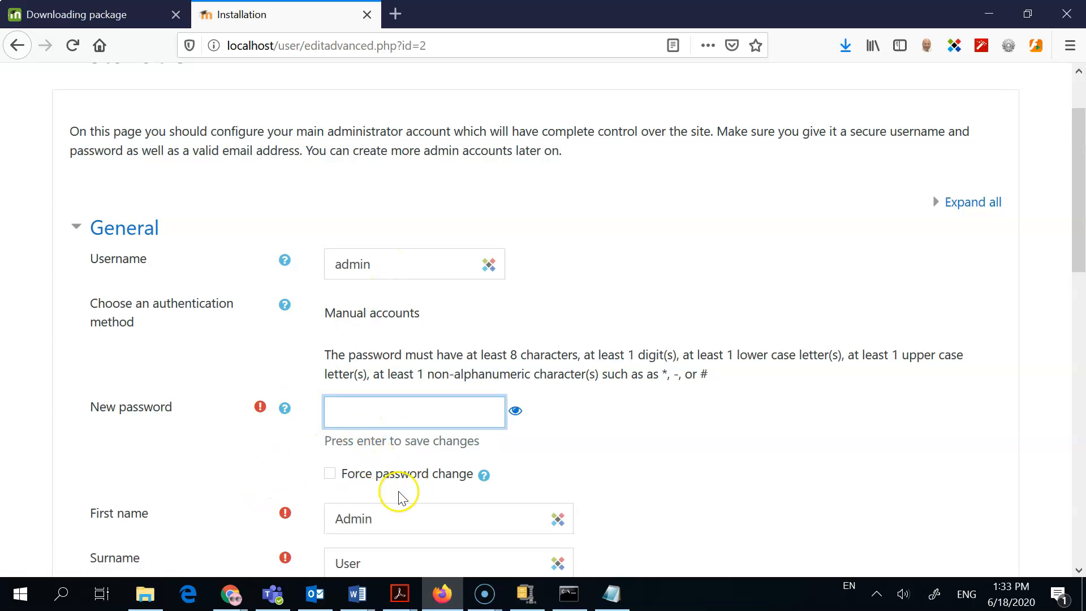
pyautogui.click(514, 412)
pyautogui.click(389, 419)
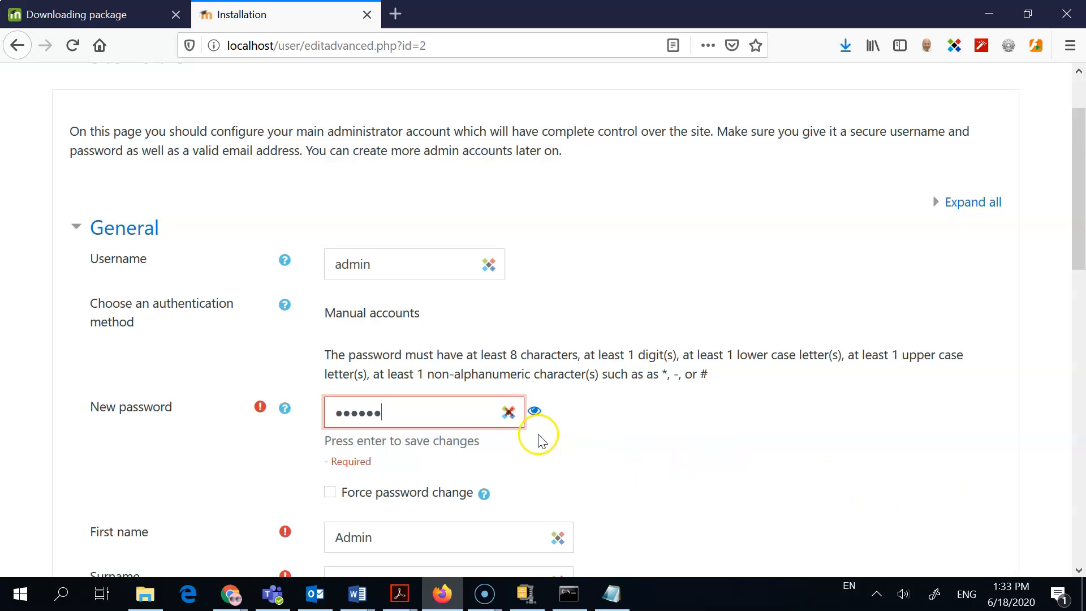
pyautogui.click(533, 413)
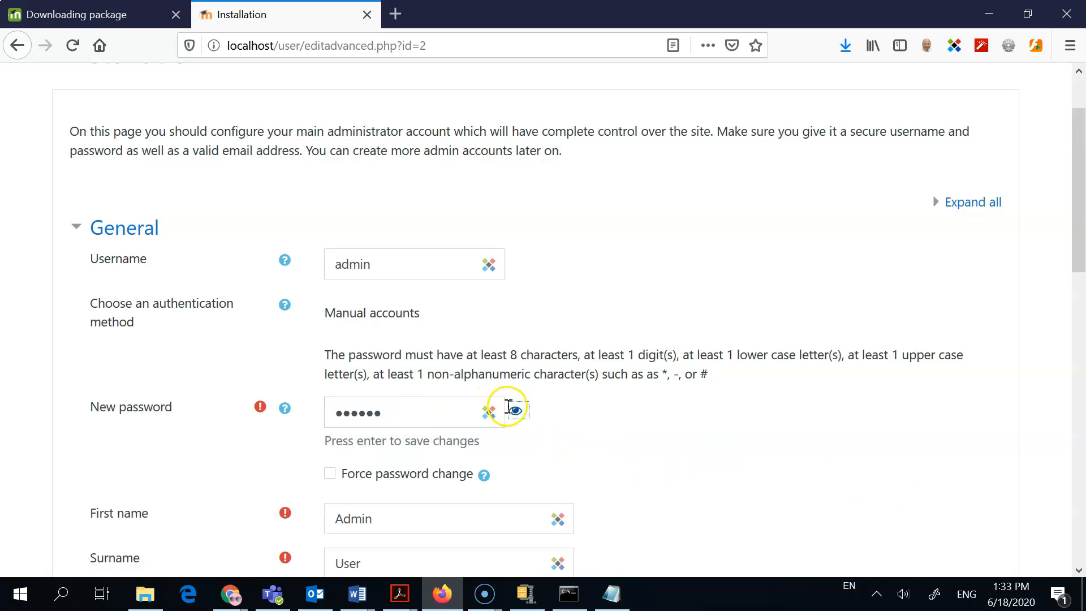
pyautogui.click(517, 413)
pyautogui.click(414, 413)
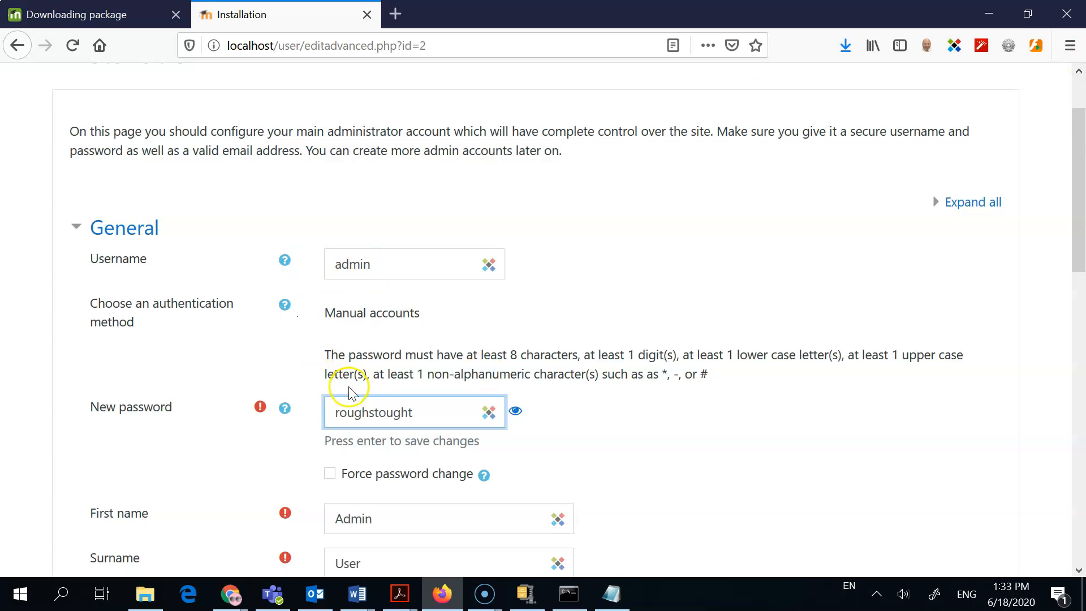
pyautogui.click(378, 412)
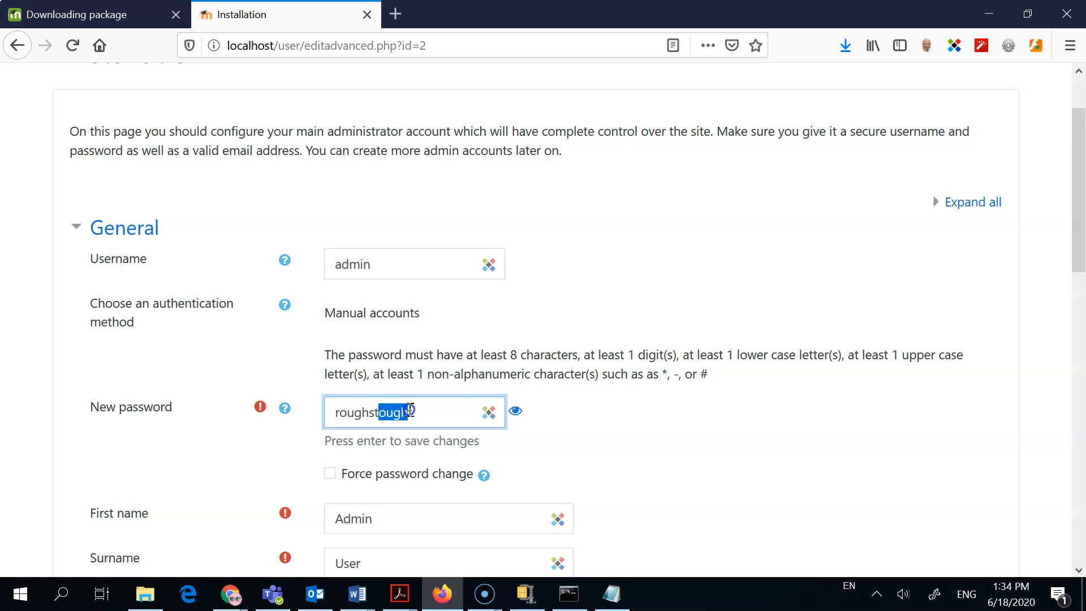
pyautogui.write('u')
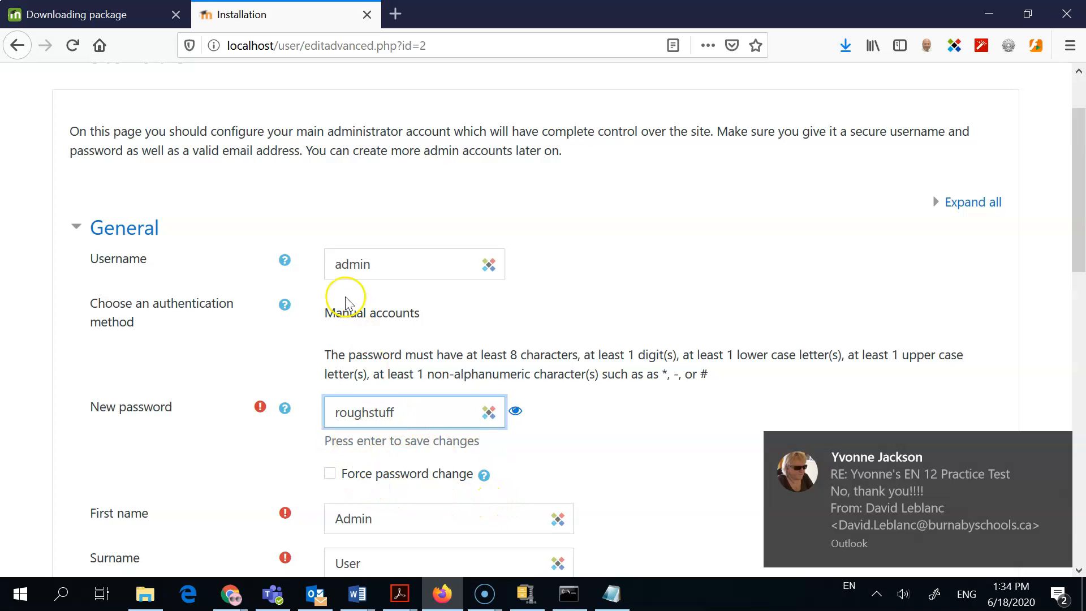
# Try to update the administrator profile with only the new password filled in.
pyautogui.scroll(-2, 244, 418)
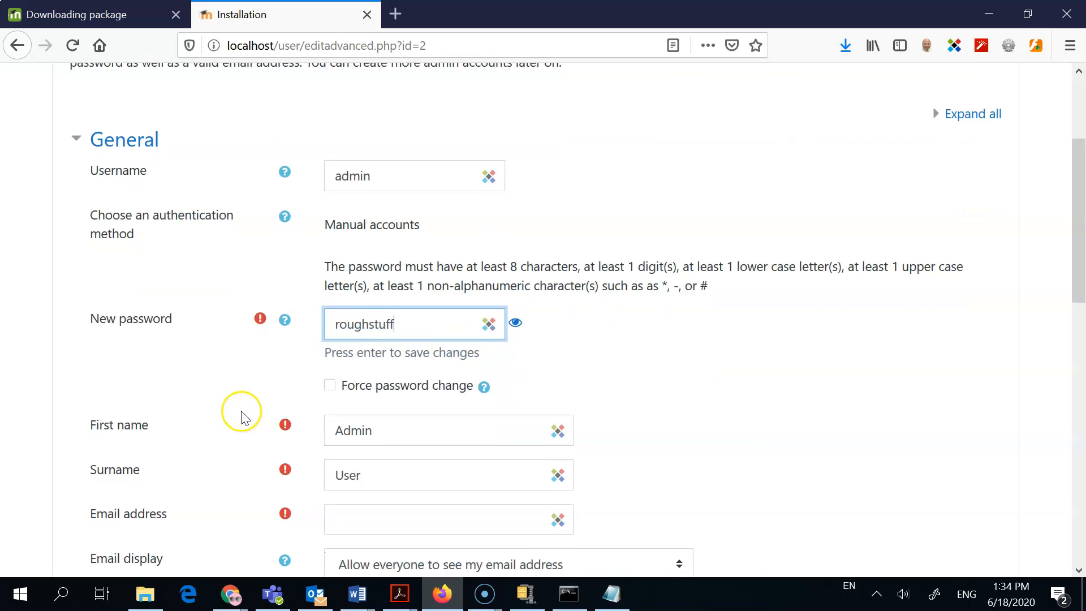
pyautogui.scroll(-2, 241, 418)
pyautogui.scroll(-15, 238, 416)
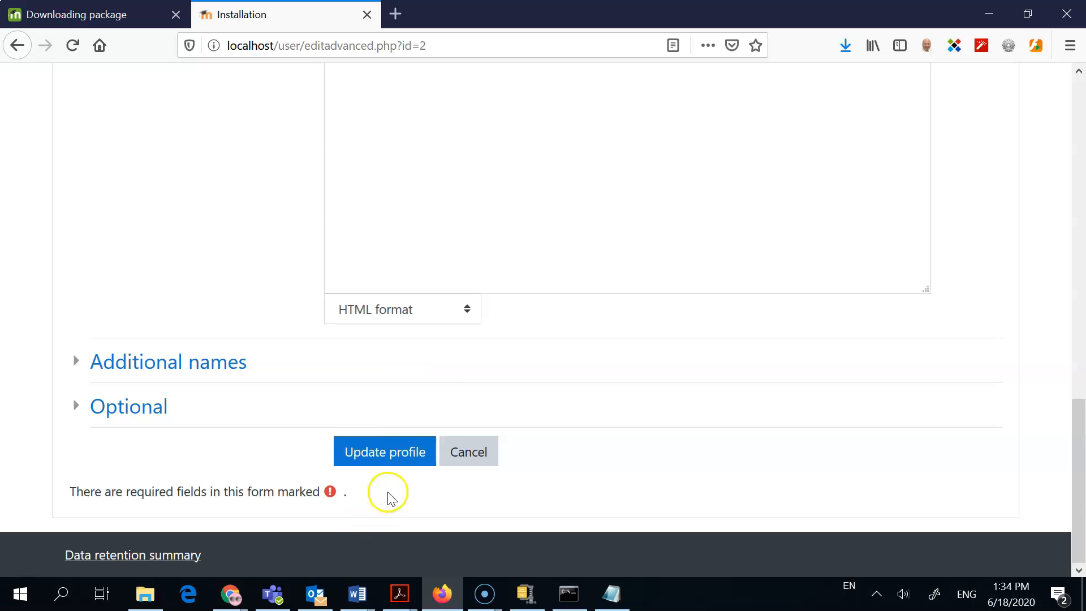
pyautogui.click(403, 460)
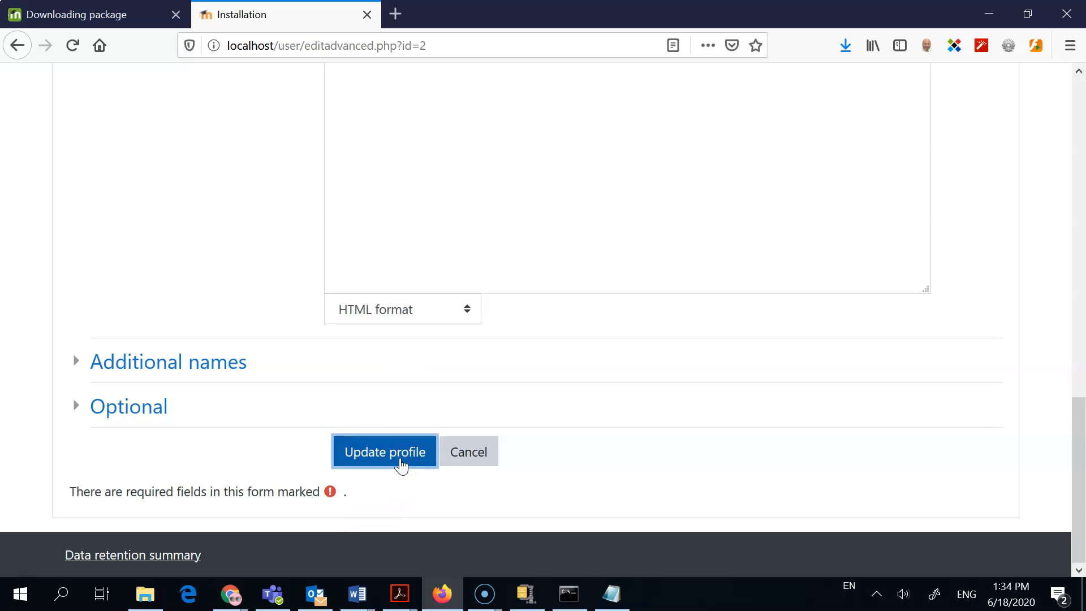
pyautogui.click(404, 466)
pyautogui.click(376, 450)
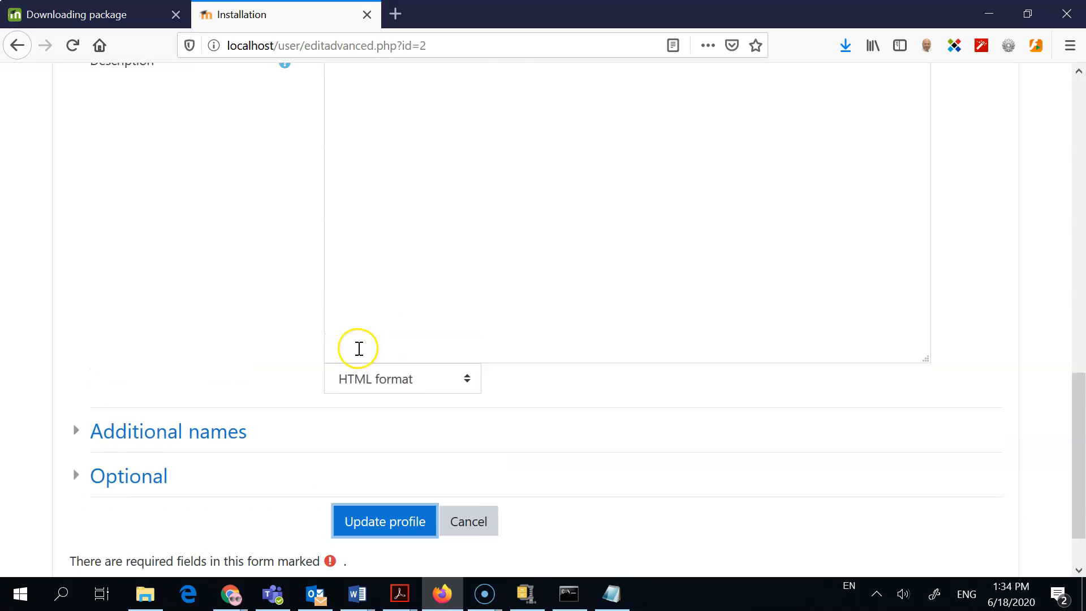
# Fill in the administrator's email address and submit the profile.
pyautogui.scroll(-2, 334, 362)
pyautogui.click(387, 381)
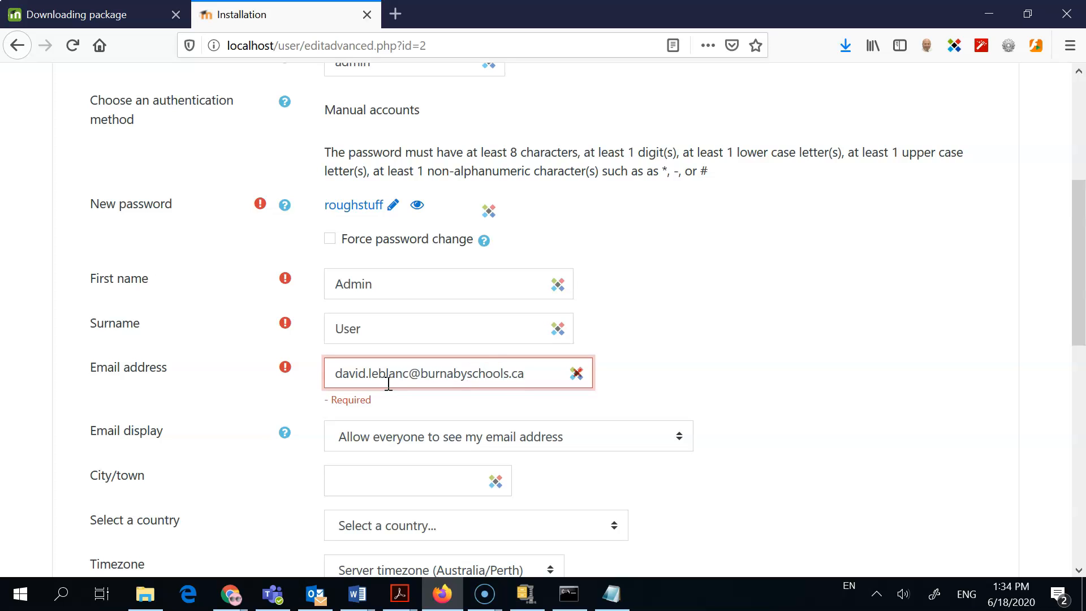
pyautogui.scroll(-10, 359, 379)
pyautogui.click(372, 450)
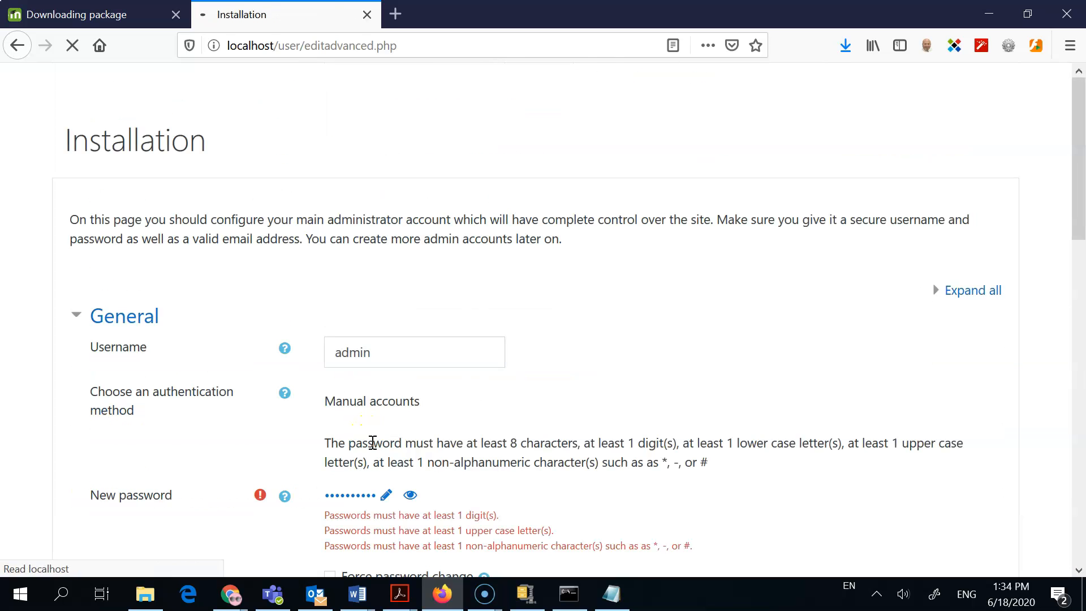
# Revise the administrator's new password to include an upper case letter and a digit, and resubmit the profile.
pyautogui.click(410, 496)
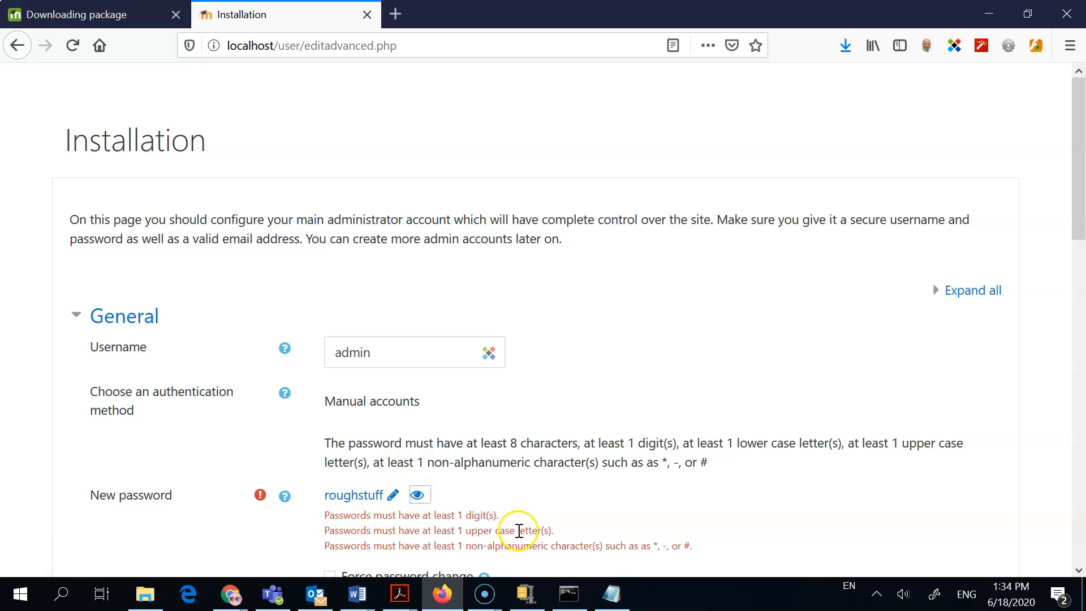
pyautogui.scroll(-2, 480, 543)
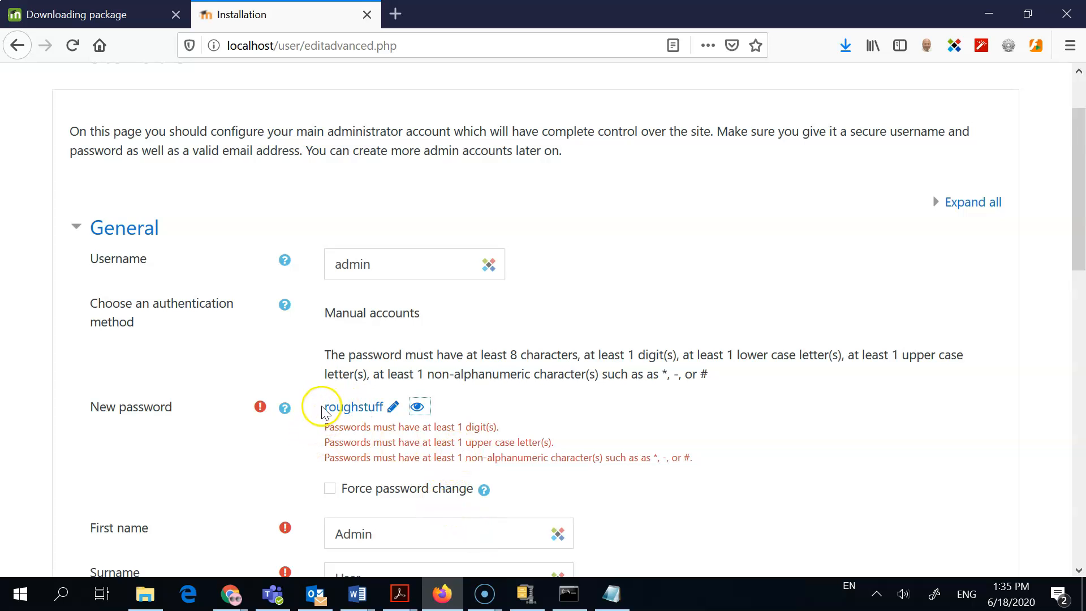
pyautogui.click(390, 408)
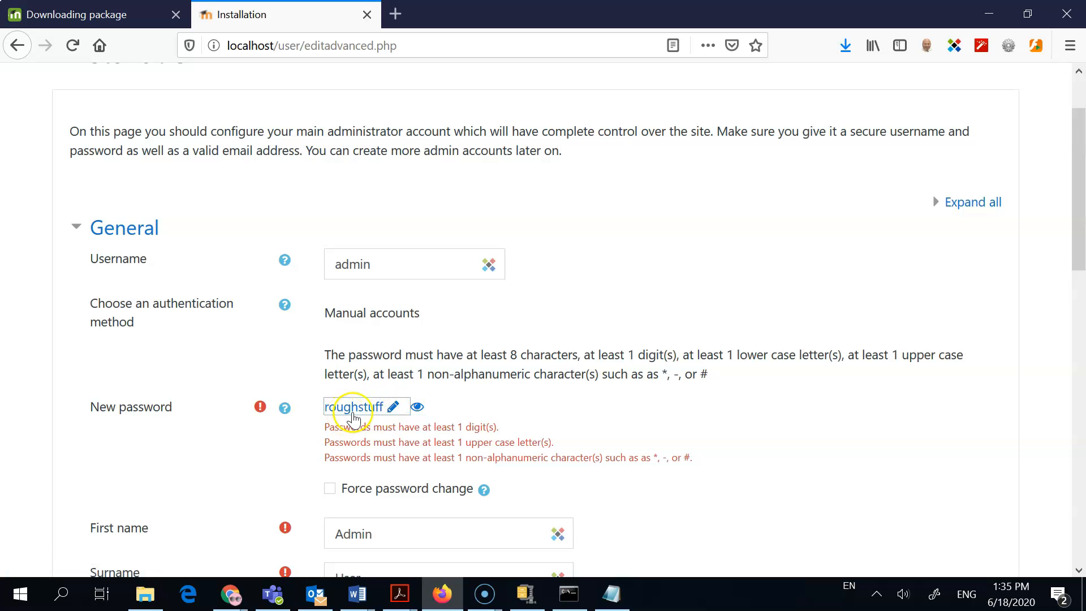
pyautogui.click(393, 413)
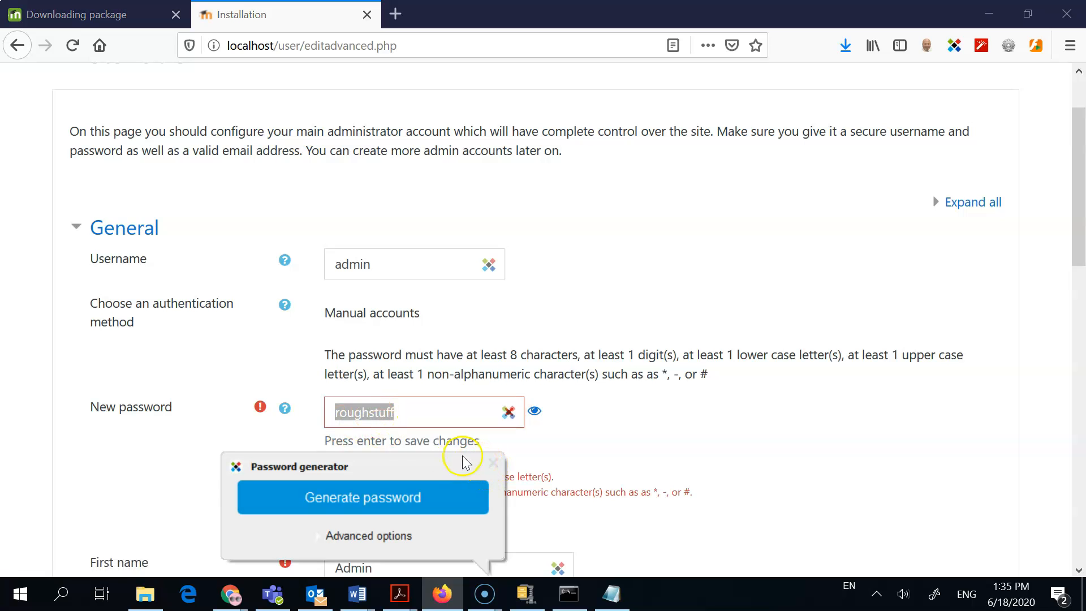
pyautogui.click(491, 464)
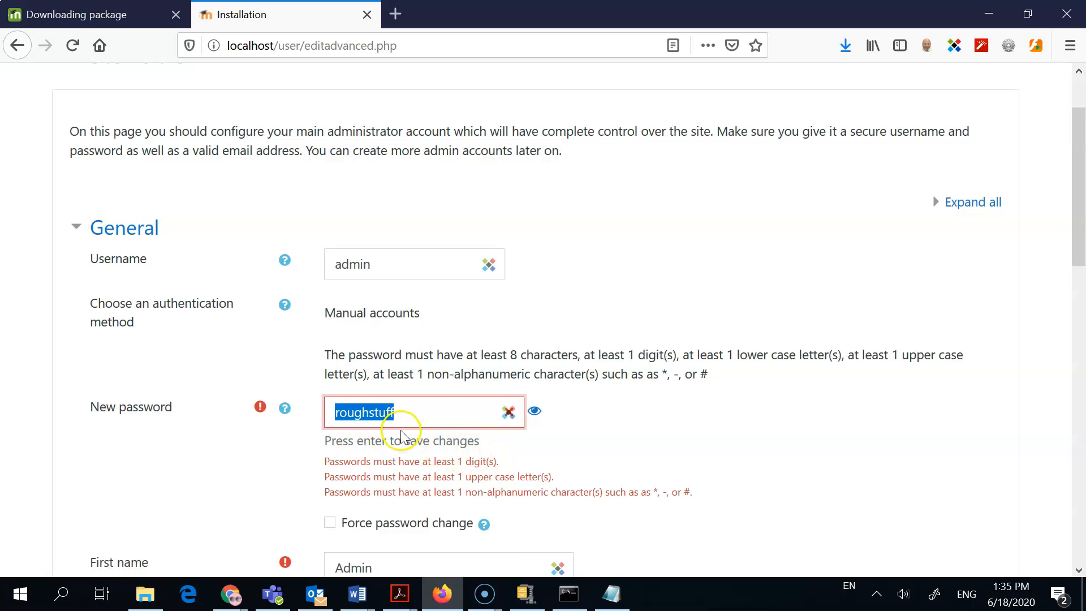
pyautogui.click(377, 413)
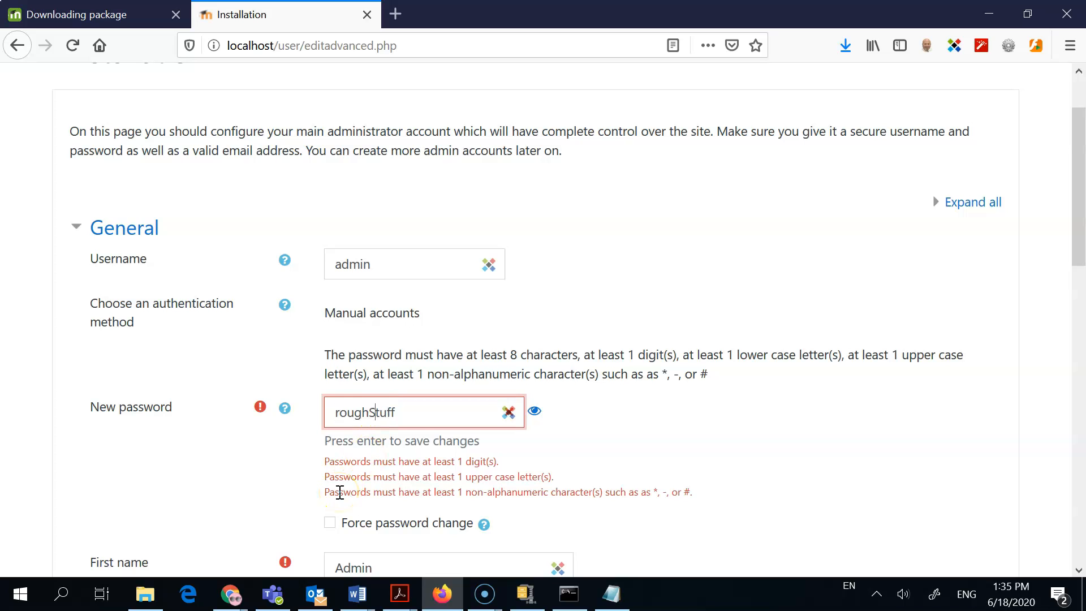
pyautogui.click(406, 416)
pyautogui.write('2')
pyautogui.scroll(-10, 497, 456)
pyautogui.scroll(-5, 481, 452)
# Add a non-alphanumeric character to the new password and update the profile without saving the account in the password manager.
pyautogui.scroll(10, 509, 367)
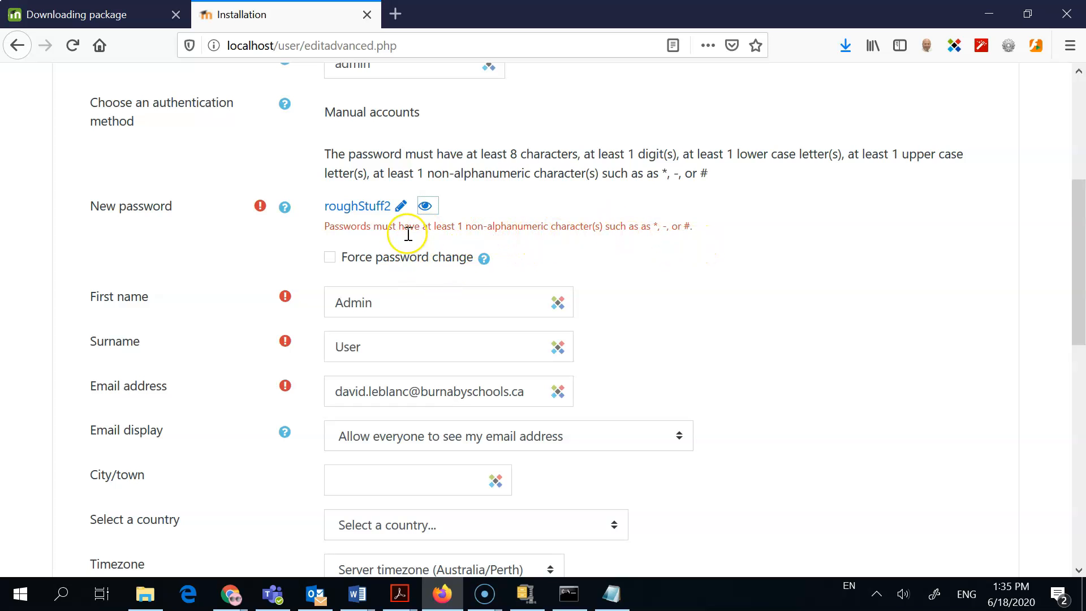
pyautogui.click(401, 206)
pyautogui.click(408, 215)
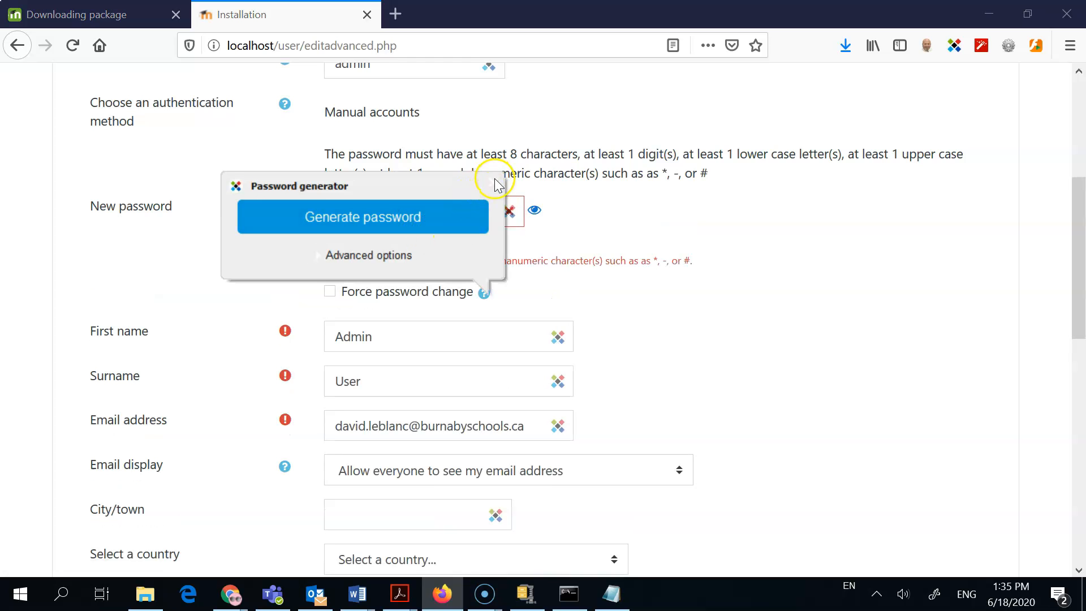
pyautogui.click(493, 182)
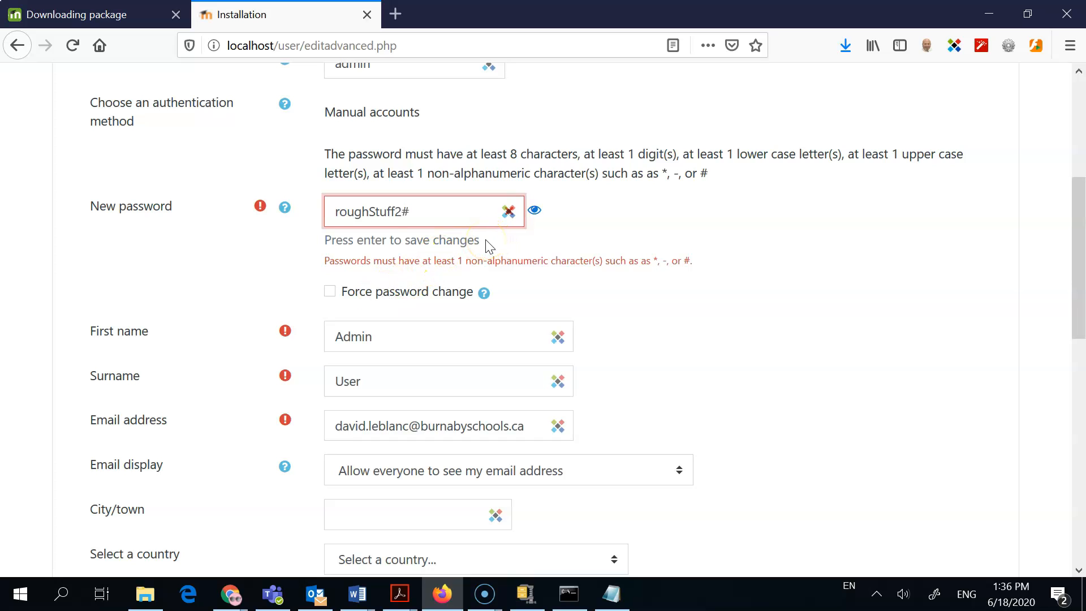
pyautogui.press('Return')
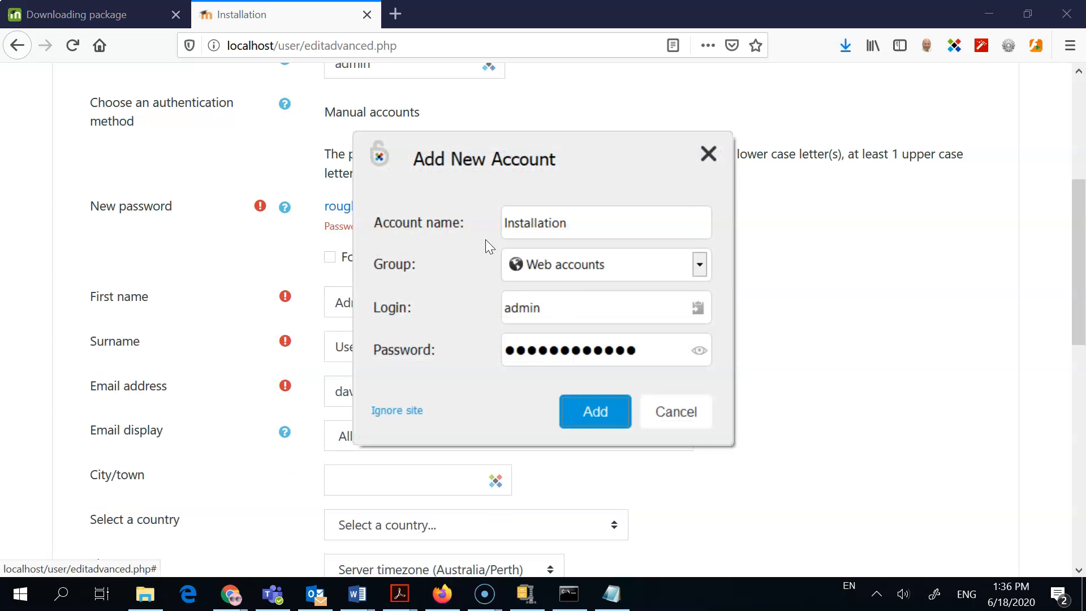
pyautogui.click(679, 412)
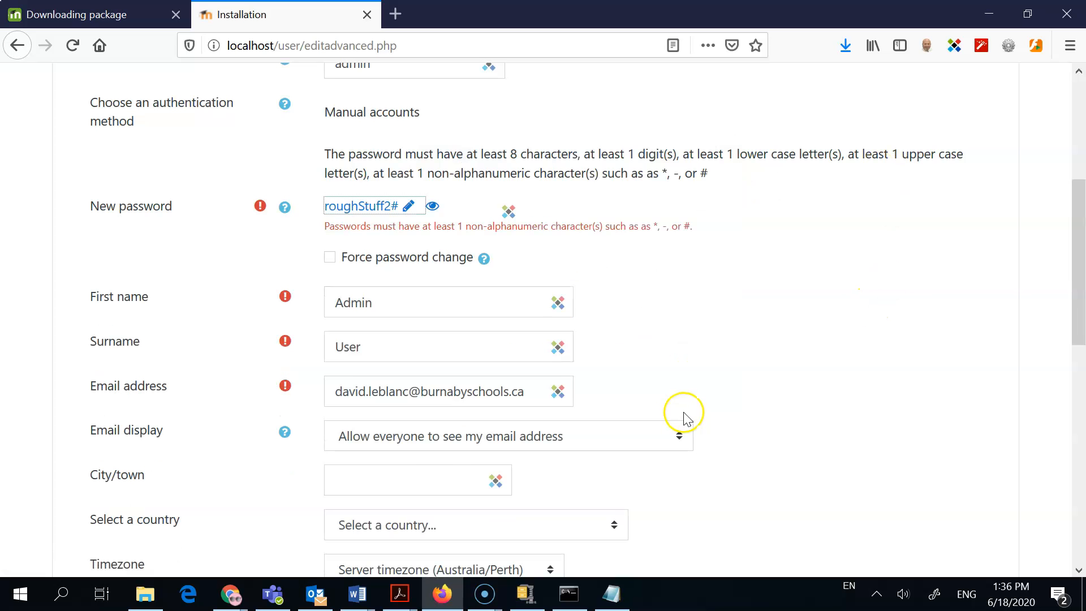
pyautogui.scroll(-10, 696, 390)
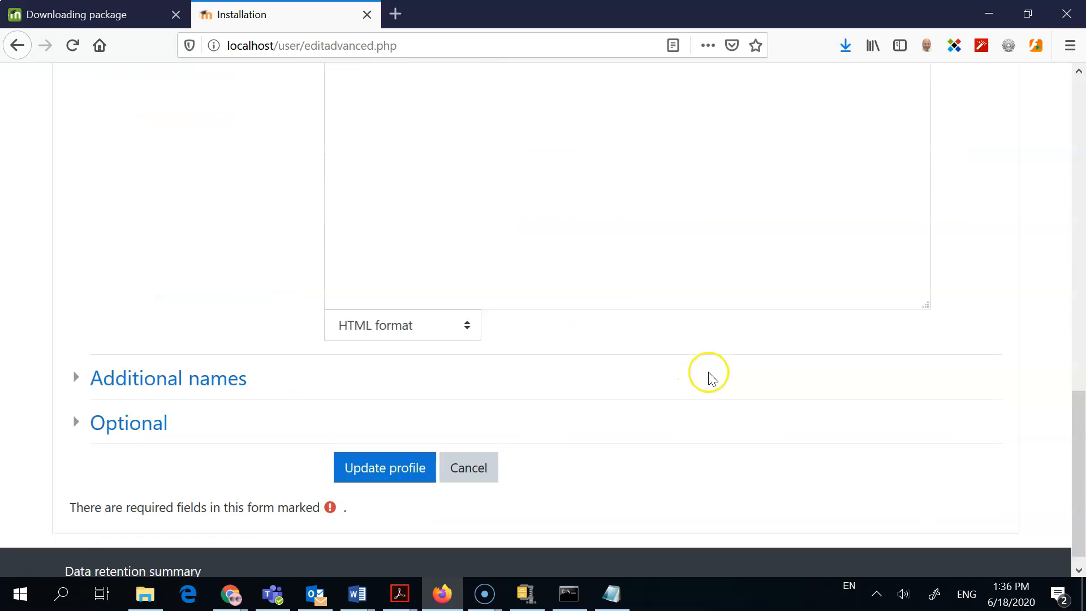
pyautogui.click(346, 453)
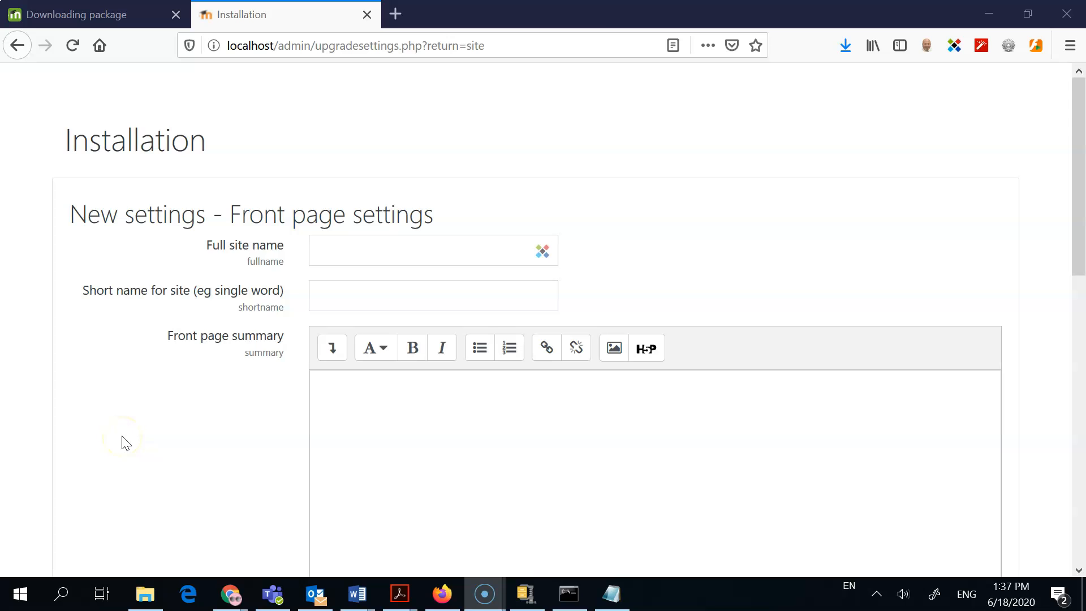
# Enter the full site name as the owner's first name followed by "'s Rough Stuff", and set the short name to DRS.
pyautogui.click(459, 248)
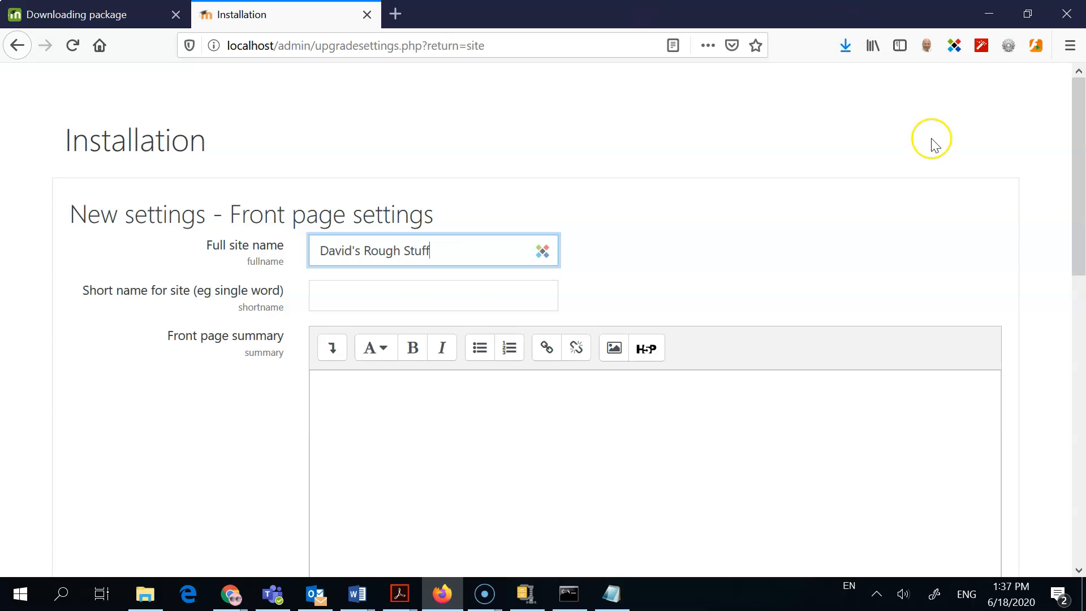
pyautogui.click(416, 303)
pyautogui.click(422, 306)
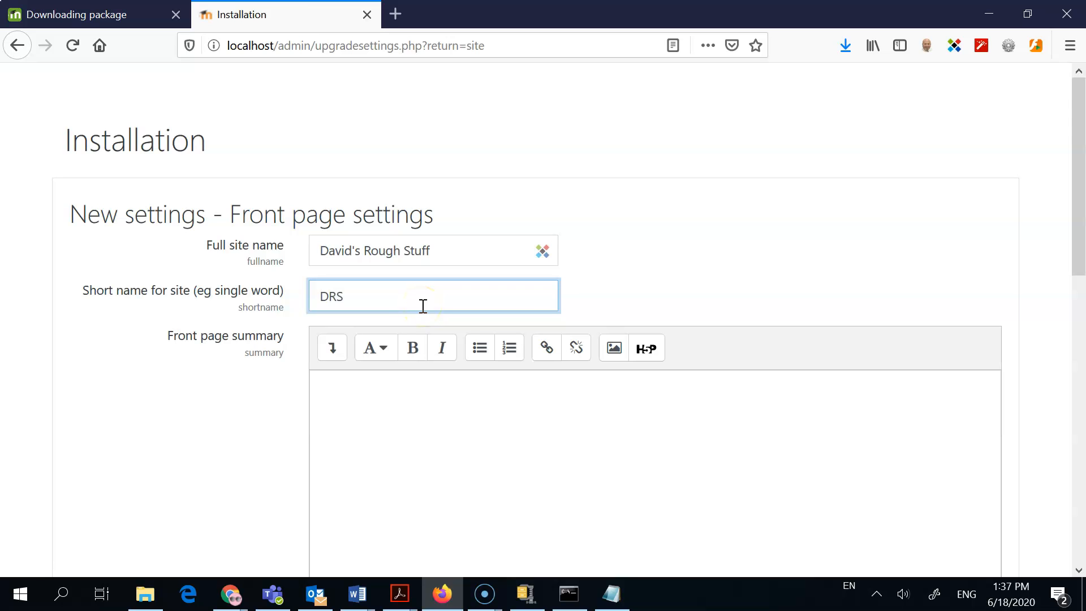
# Set the default timezone to America/Vancouver and save the front page, location, authentication and outgoing mail settings.
pyautogui.scroll(-6, 385, 497)
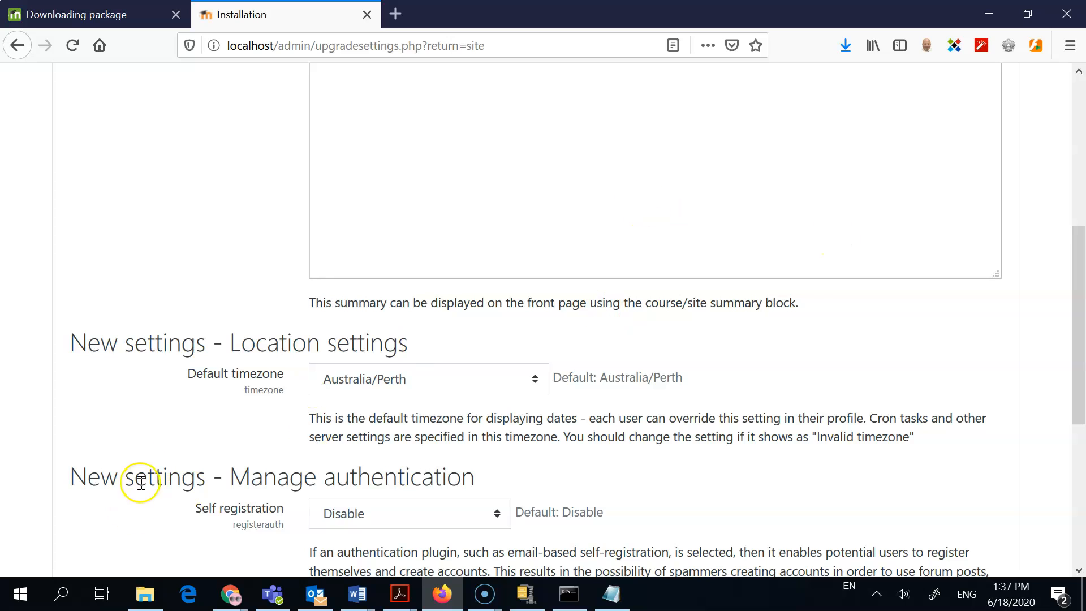
pyautogui.click(511, 384)
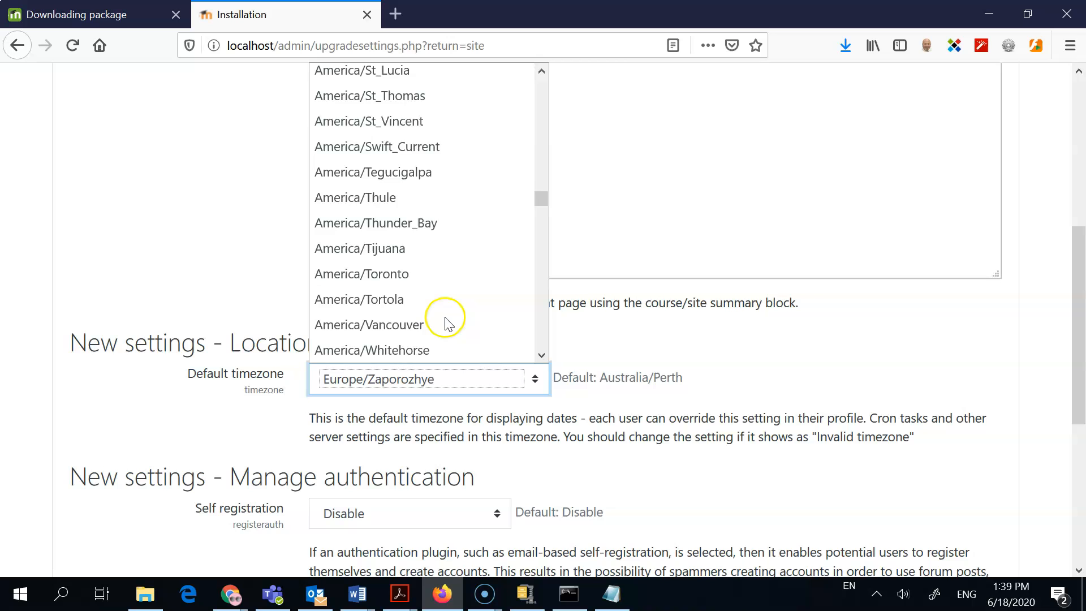
pyautogui.scroll(-1, 443, 318)
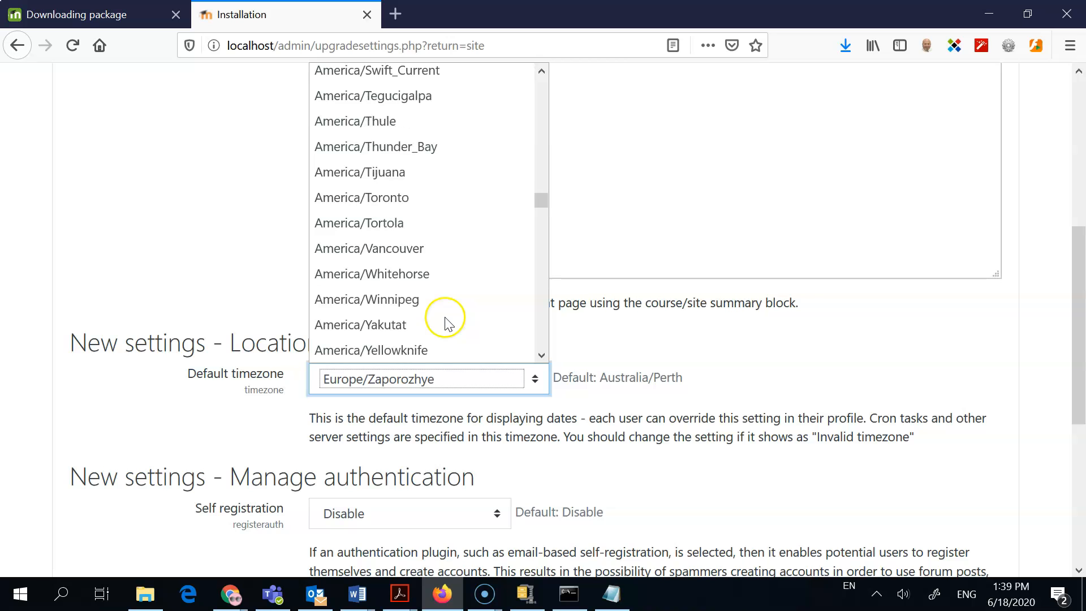
pyautogui.click(400, 255)
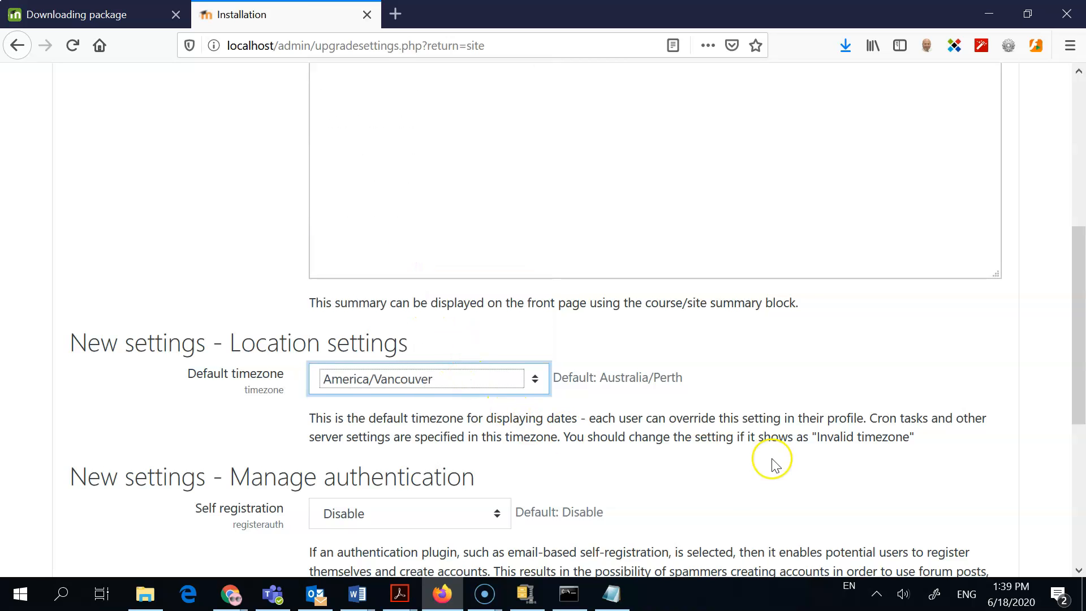
pyautogui.scroll(-5, 722, 484)
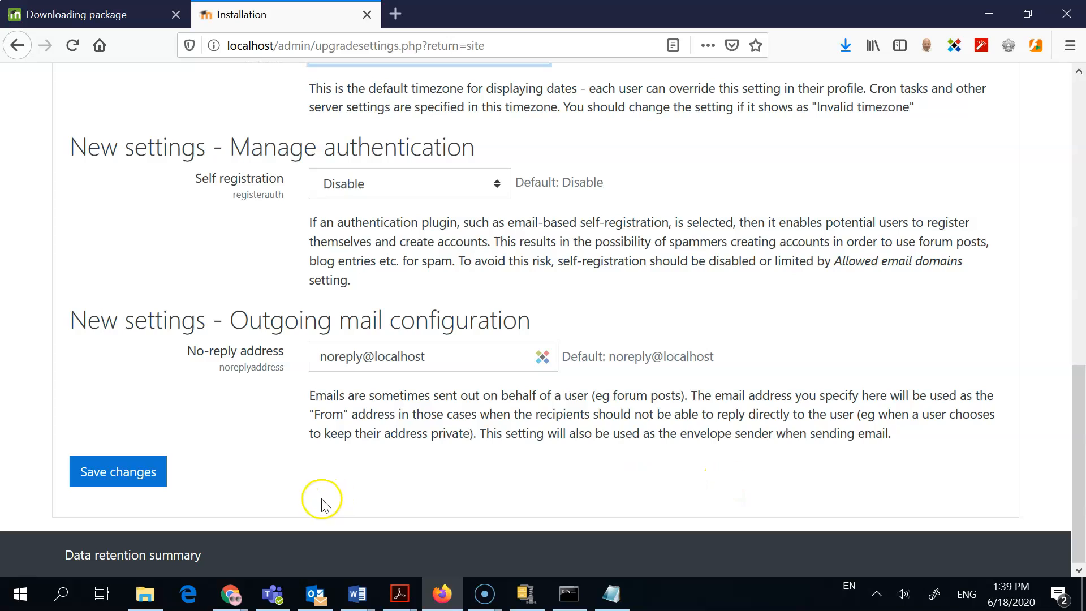
pyautogui.click(99, 470)
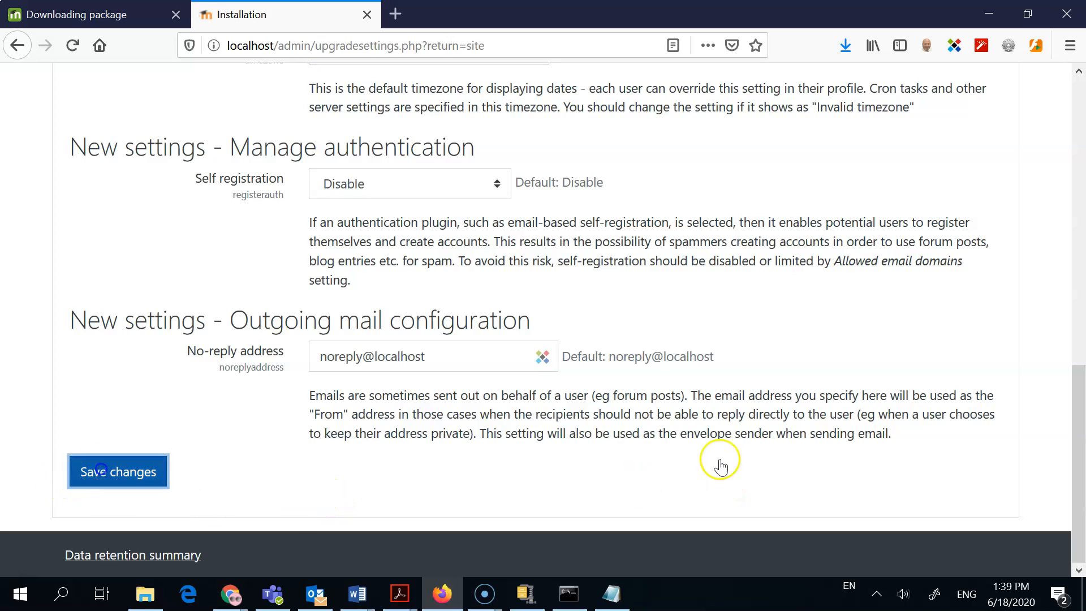
# Remove the leading 2 from the no-reply address, append a 2 to localhost instead, and submit the setting.
pyautogui.click(332, 344)
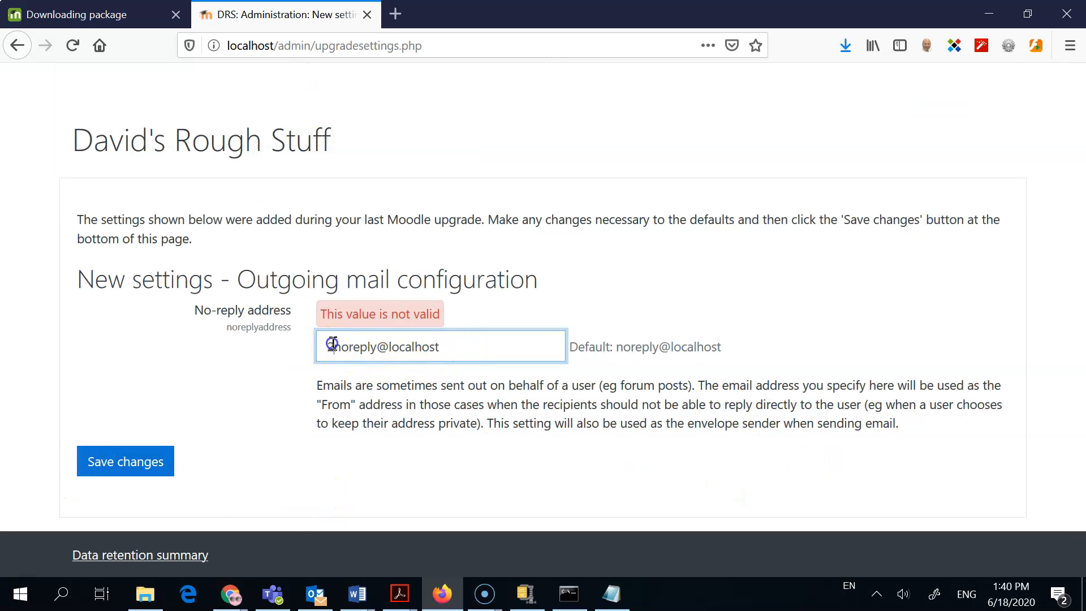
pyautogui.press('BackSpace')
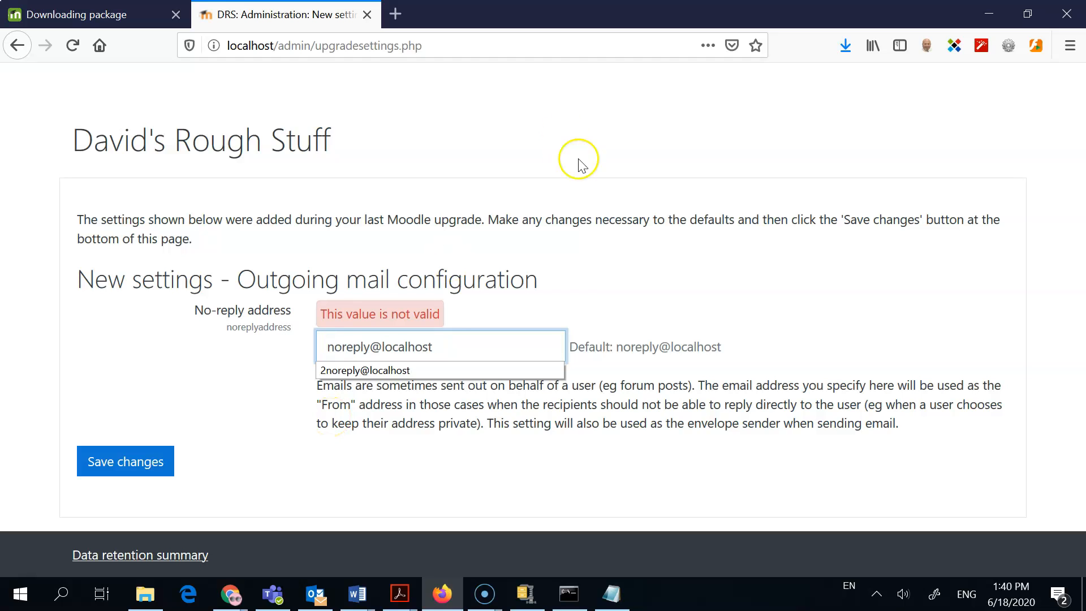
pyautogui.click(457, 345)
pyautogui.write('2')
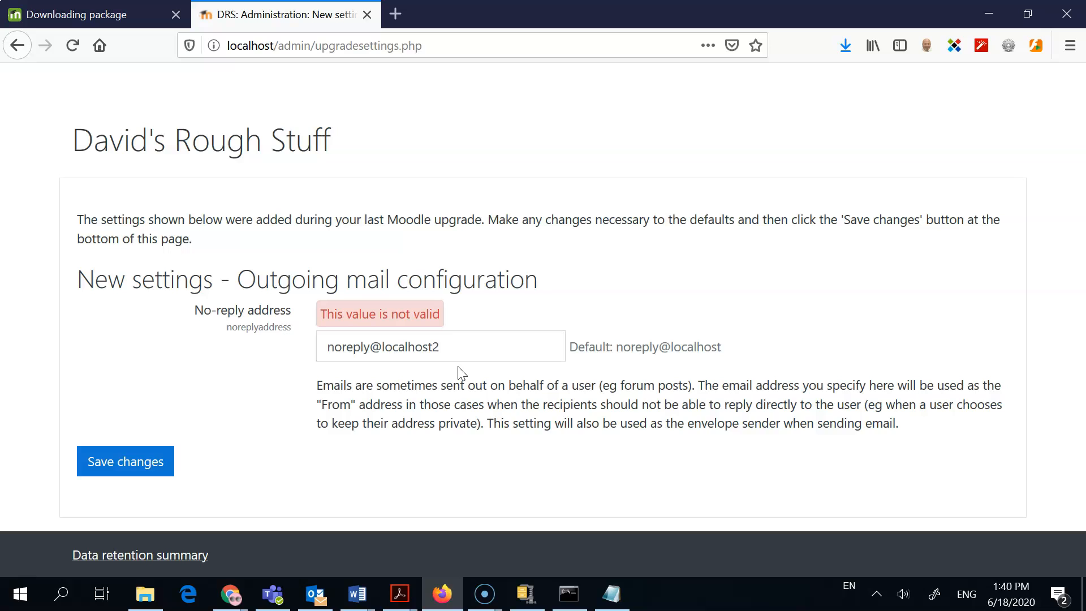
# Replace the trailing 2 in the no-reply address's domain with .co and save the outgoing mail configuration.
pyautogui.click(462, 366)
pyautogui.click(470, 354)
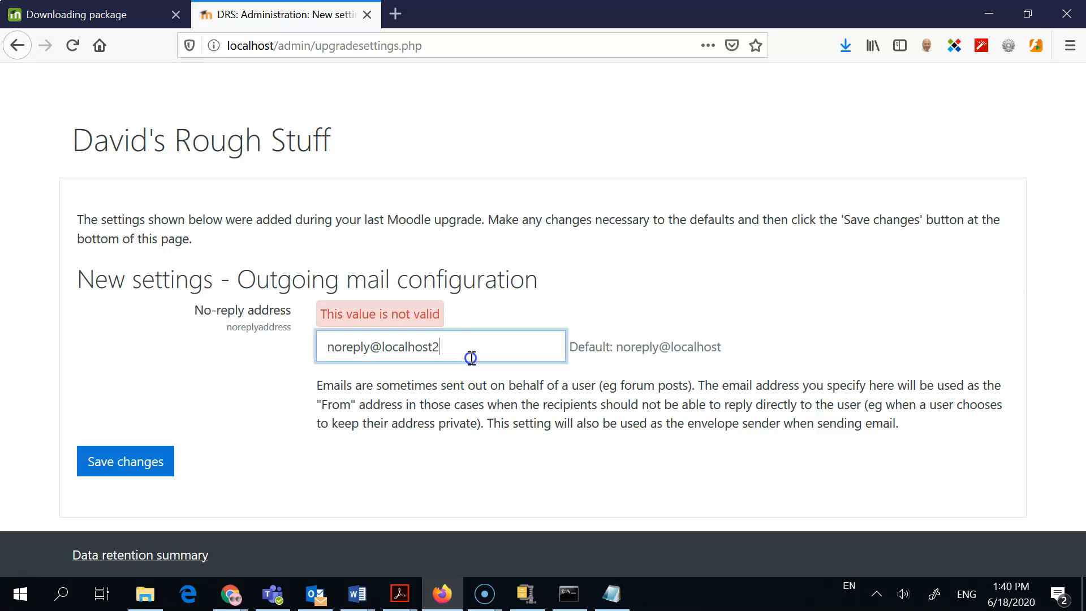
pyautogui.click(467, 351)
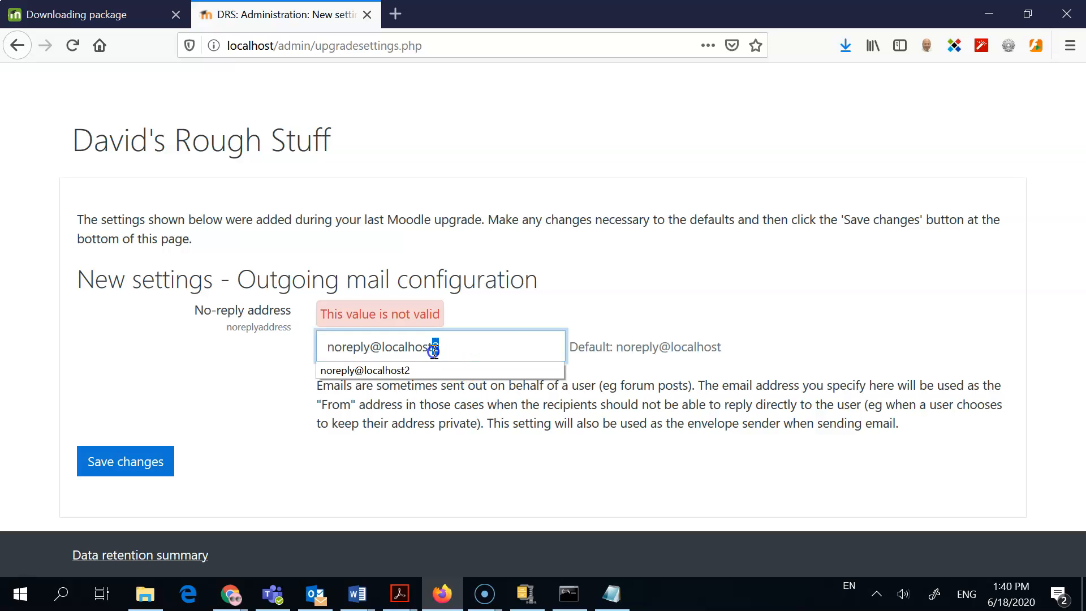
pyautogui.write('.co')
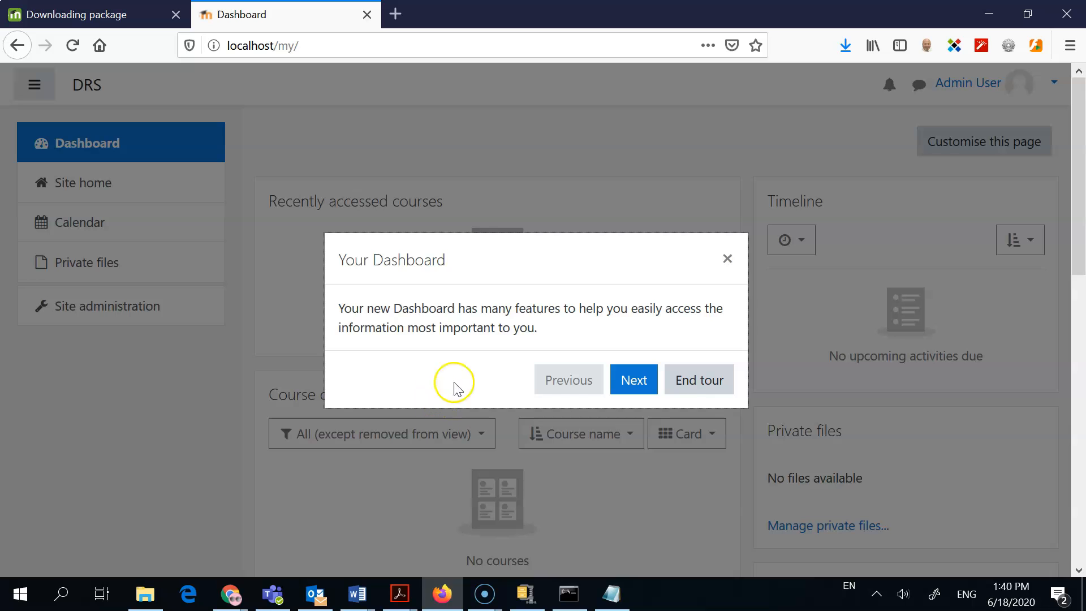
# Go through the first blocks of the Dashboard introduction tour and end the tour at Recently accessed courses.
pyautogui.click(650, 387)
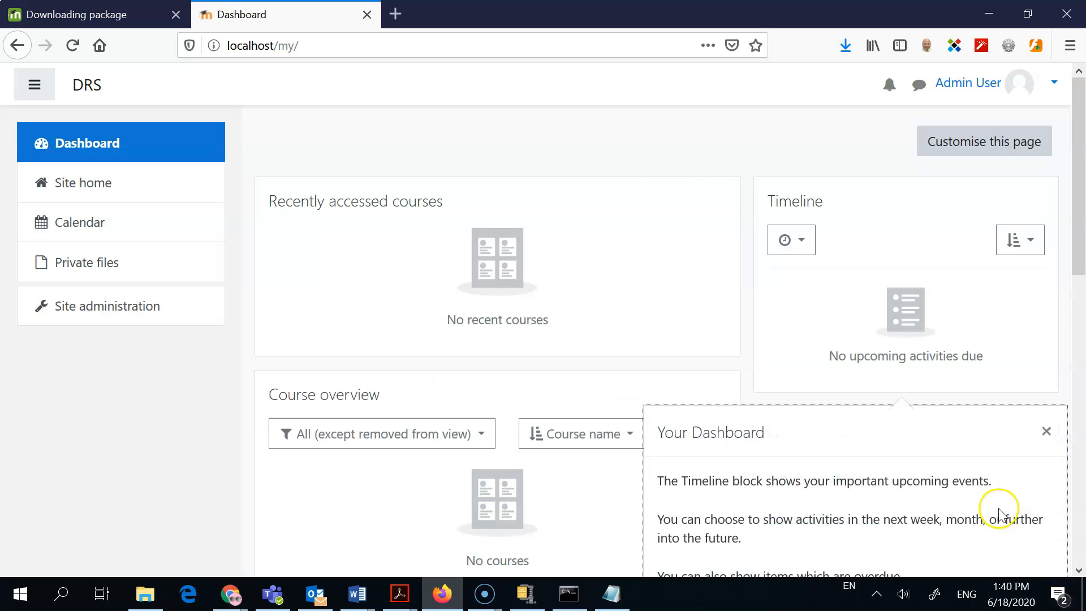
pyautogui.scroll(-3, 939, 483)
pyautogui.click(955, 364)
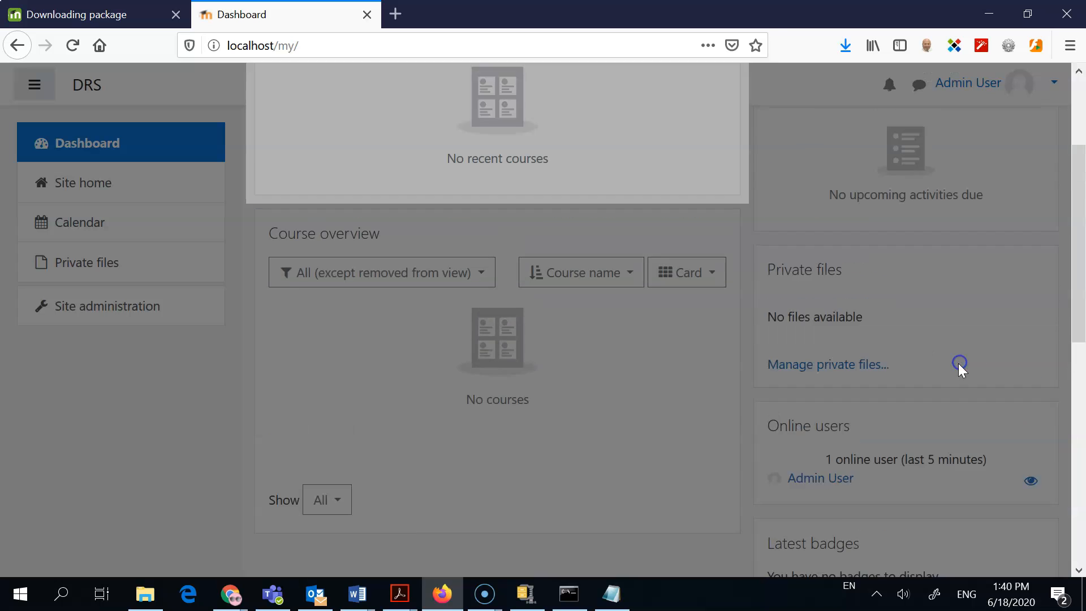
pyautogui.click(635, 441)
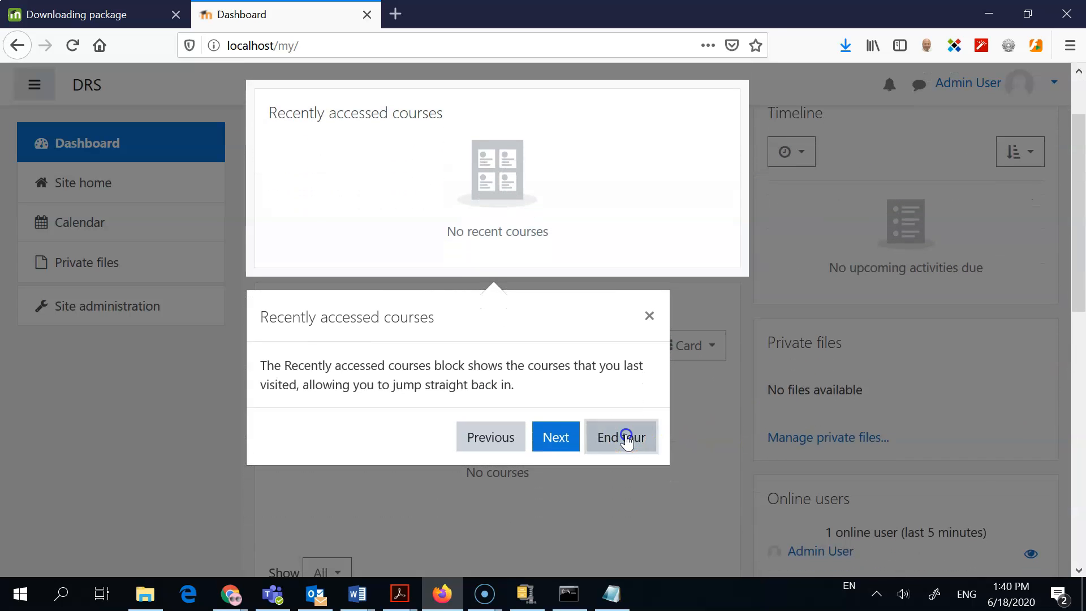